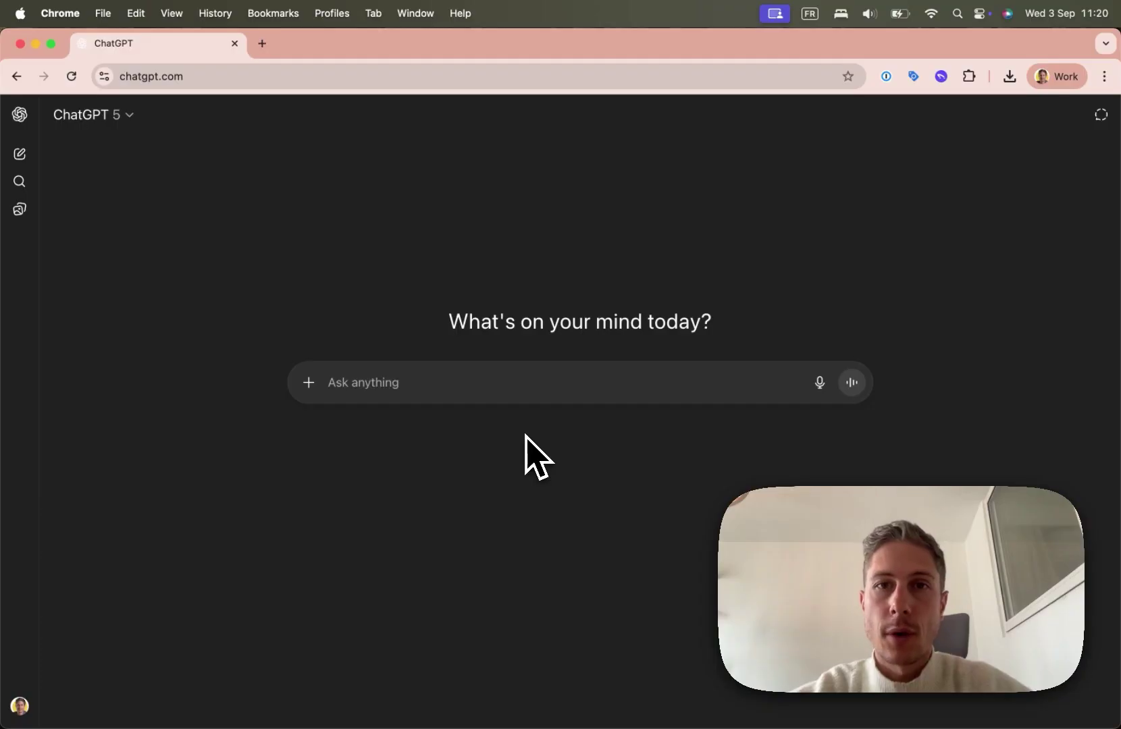
# Step: Ask ChatGPT for a Midjourney prompt of a cinematic king close-up and select the returned prompt
pyautogui.click(502, 365)
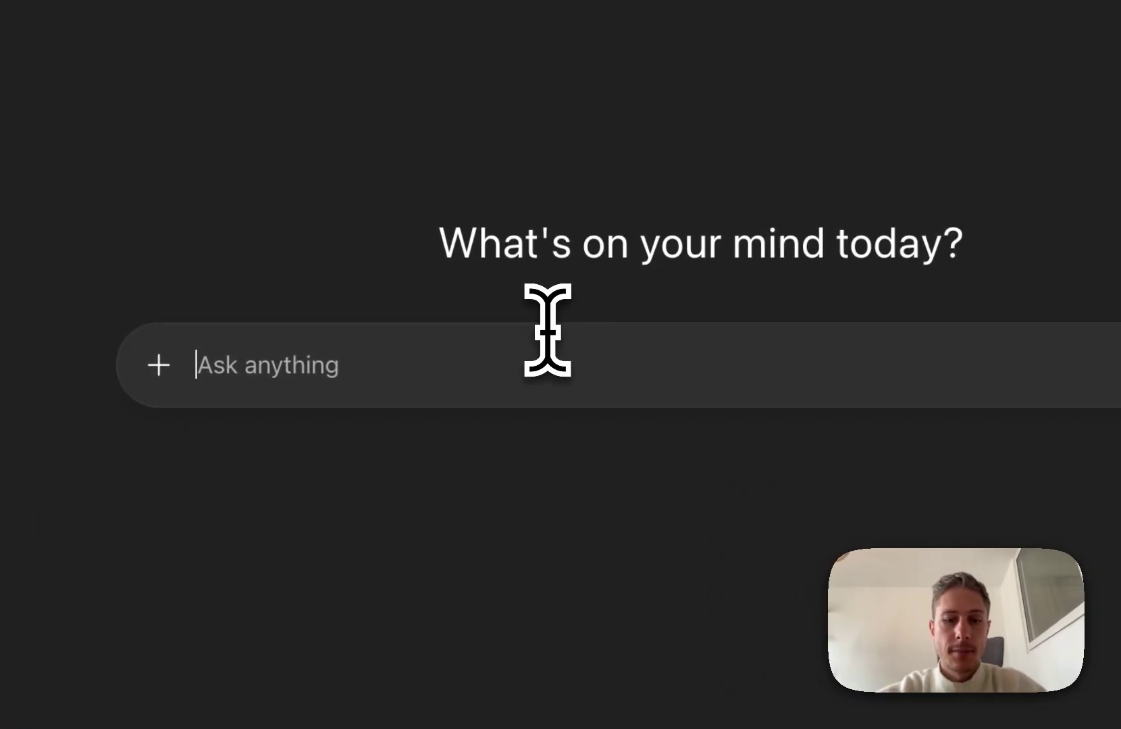
pyautogui.write('create a ')
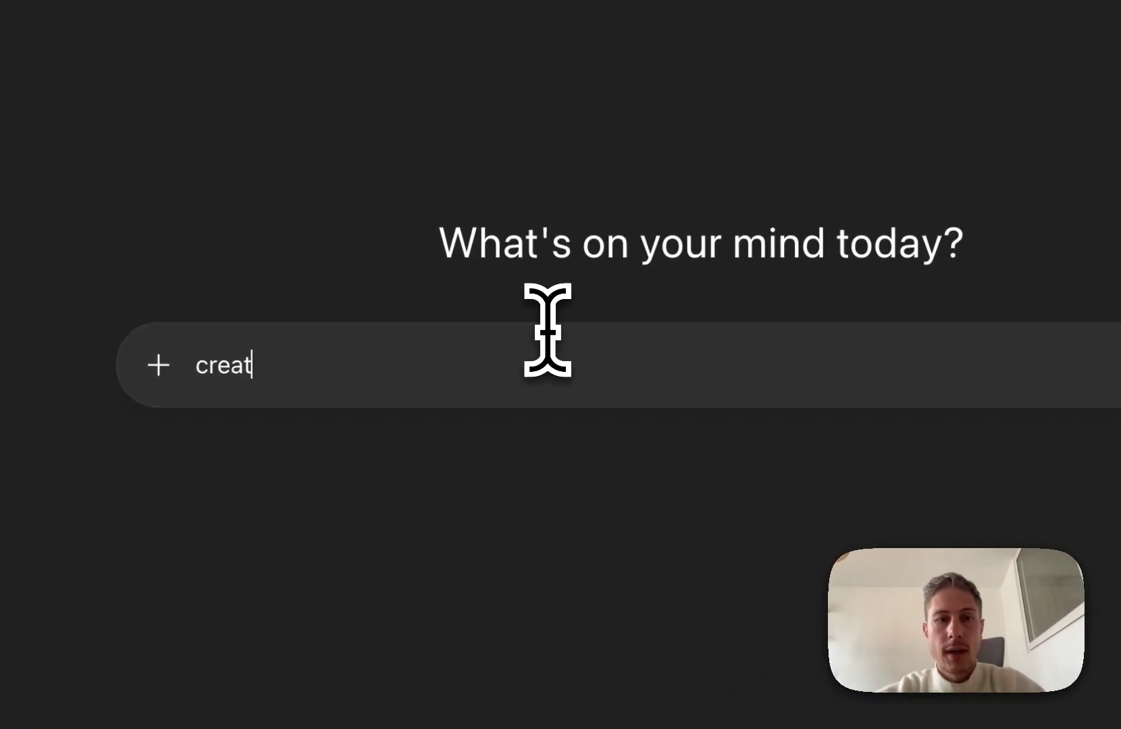
pyautogui.write('midjourney ')
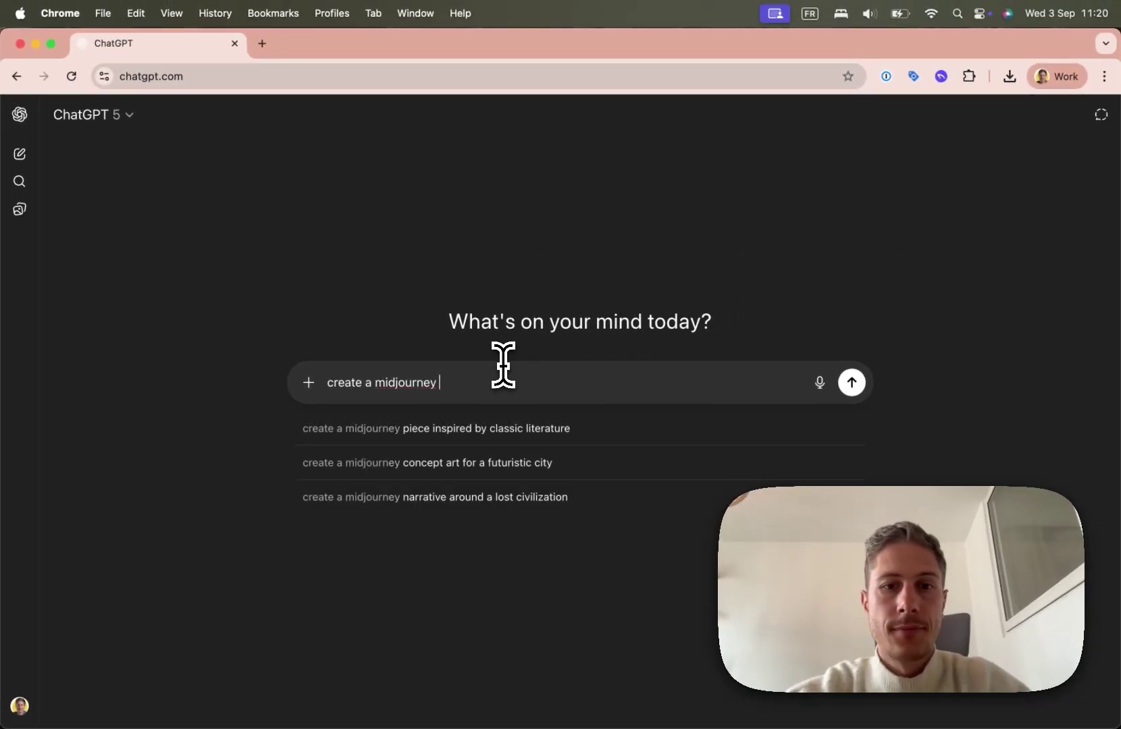
pyautogui.write('prompt for')
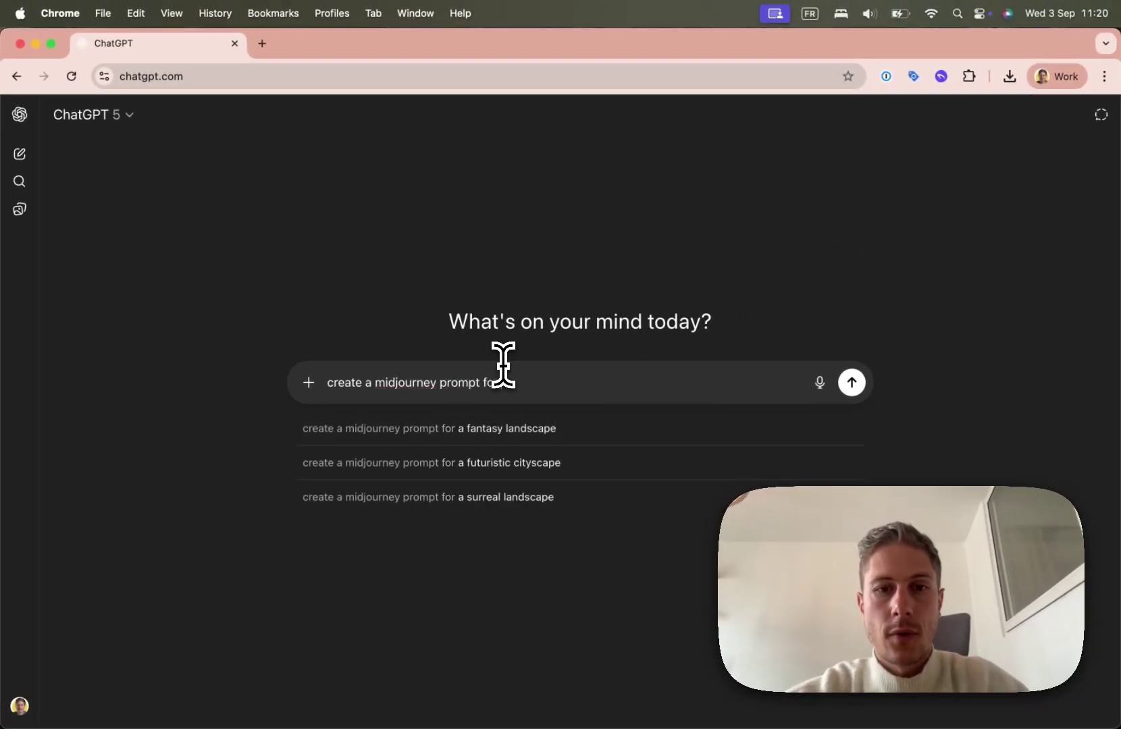
pyautogui.write(' a closeup of a ki')
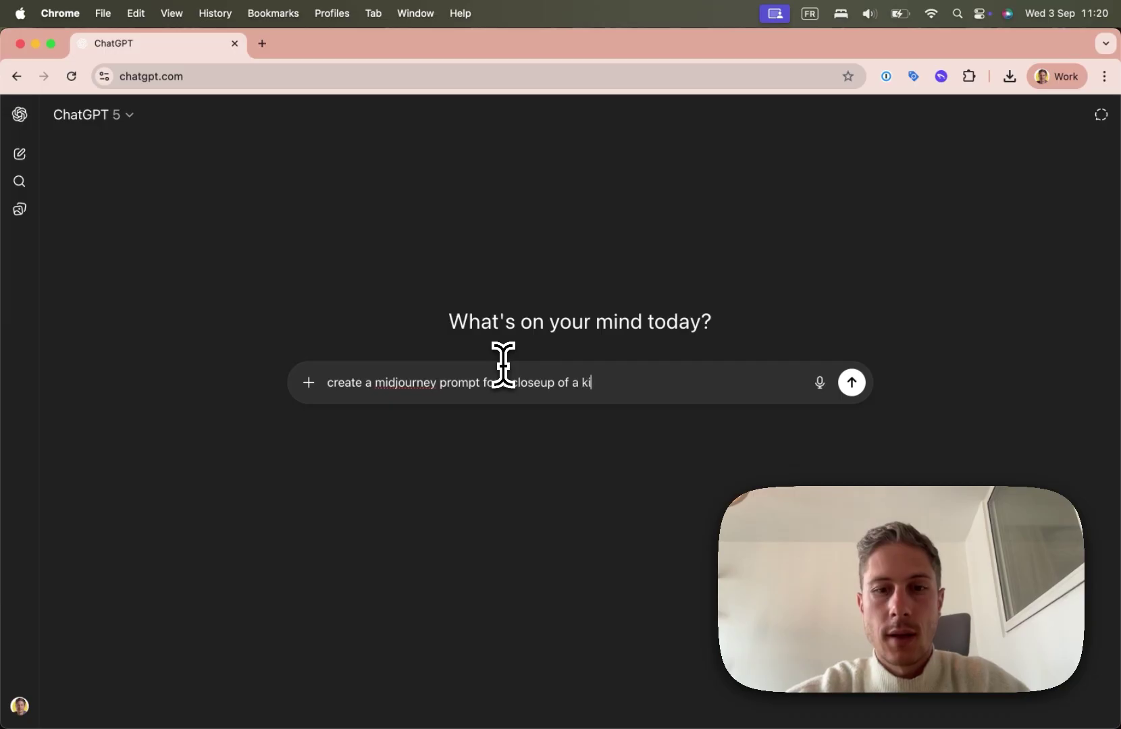
pyautogui.write('ng looking regal on his throne')
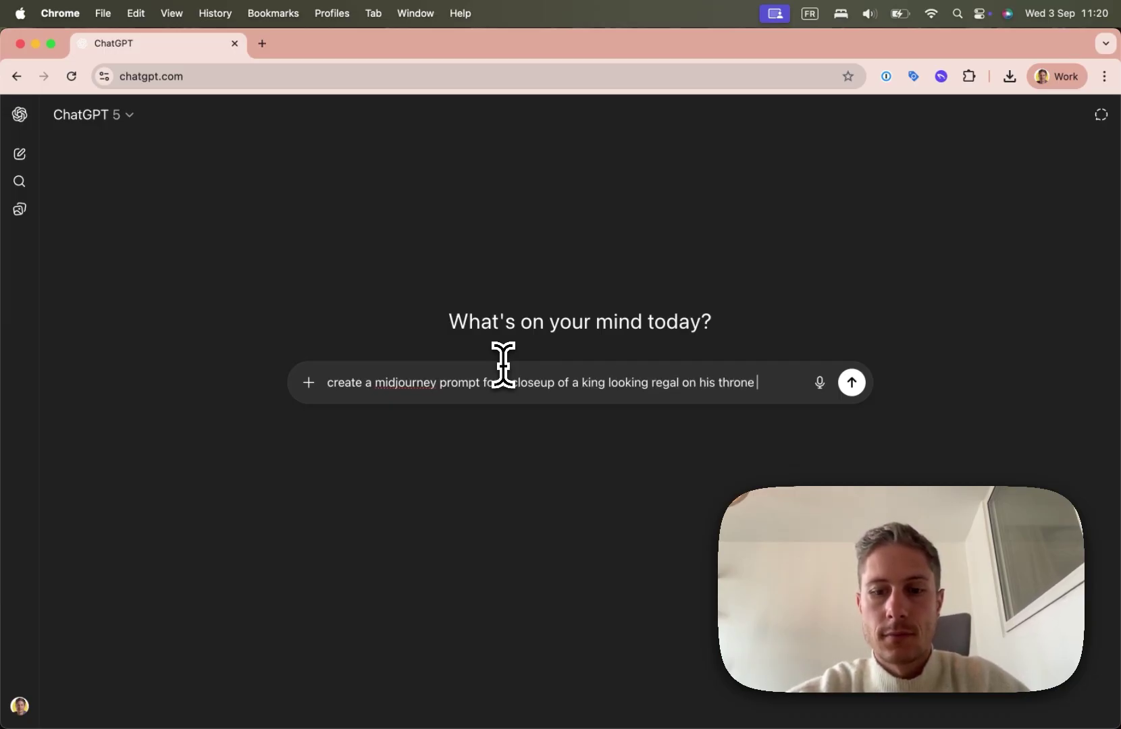
pyautogui.write('matic')
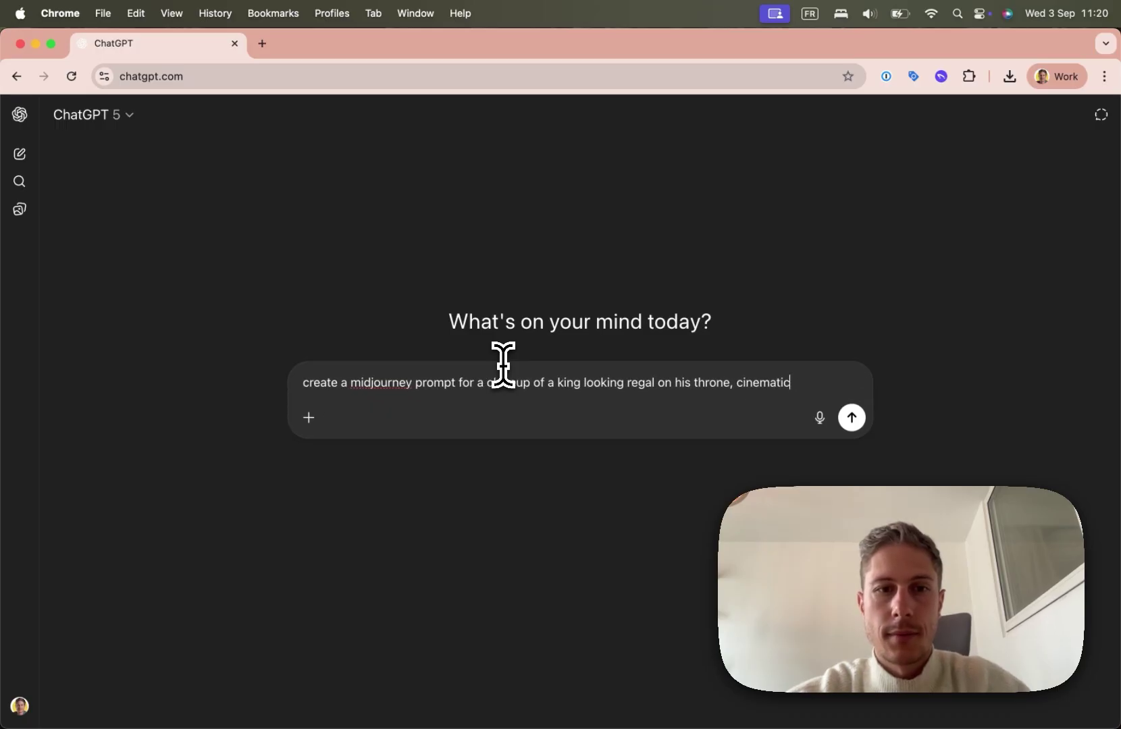
pyautogui.press('Return')
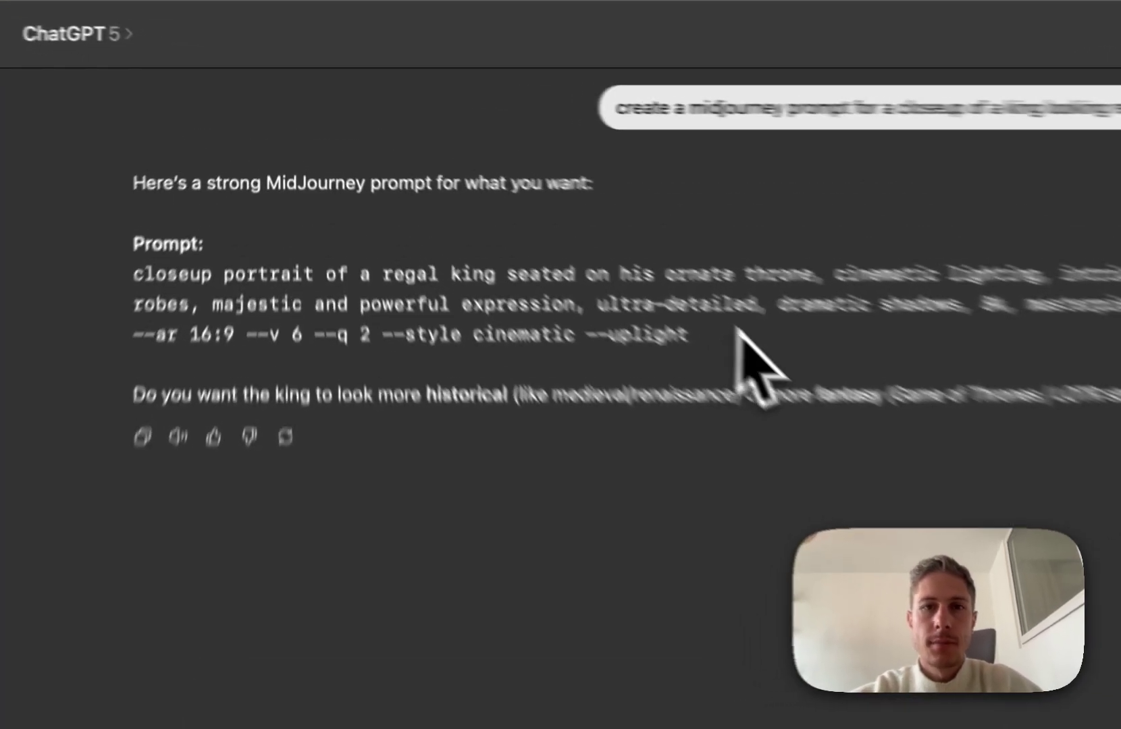
pyautogui.moveTo(583, 223); pyautogui.dragTo(162, 189)
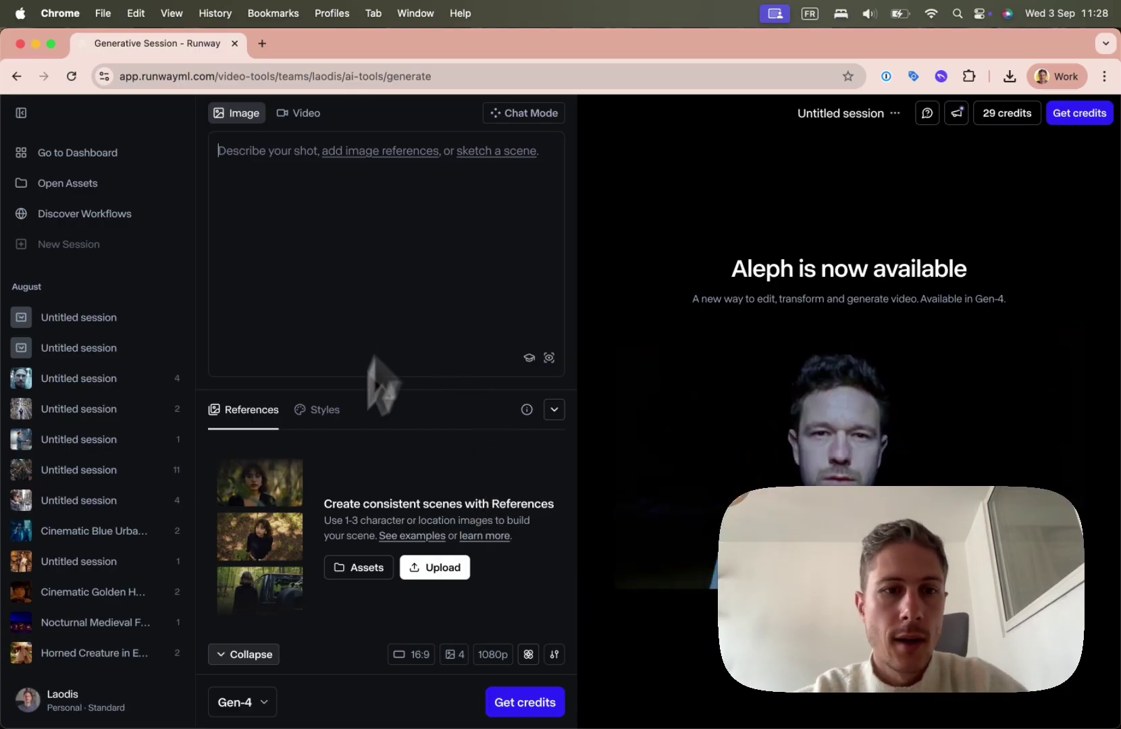
# Step: In Finder, close the extra Desktop window and preview the hyperrealistic king image
pyautogui.moveTo(108, 715)
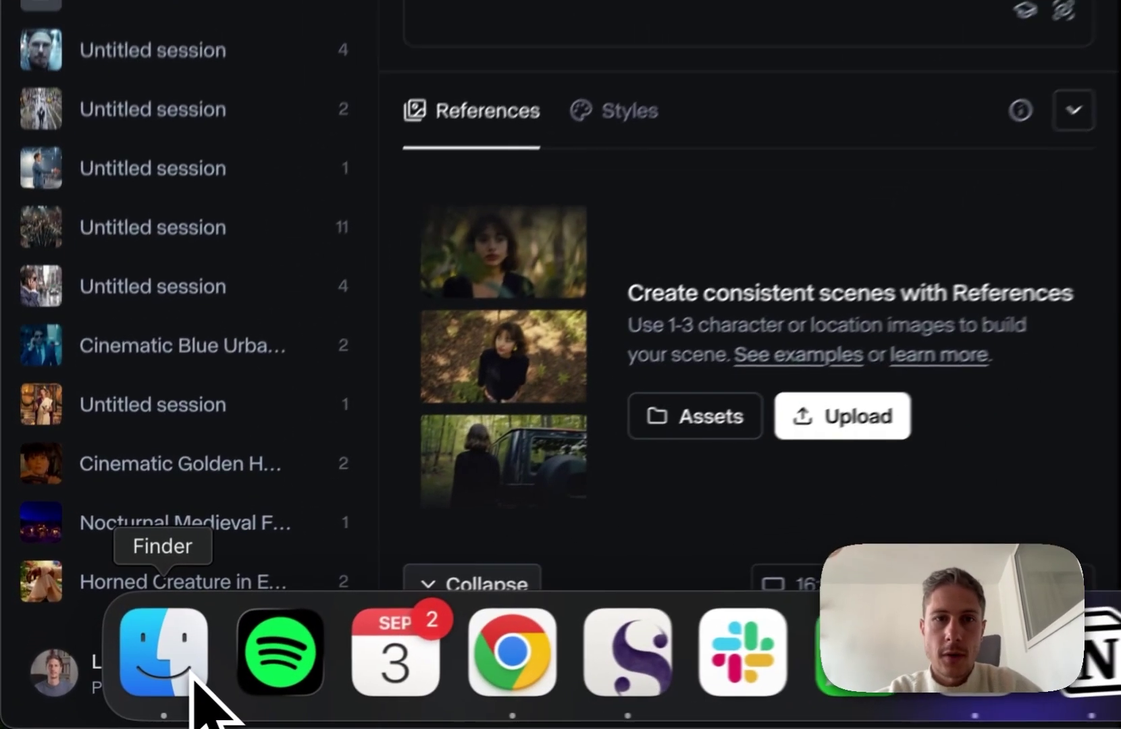
pyautogui.click(166, 654)
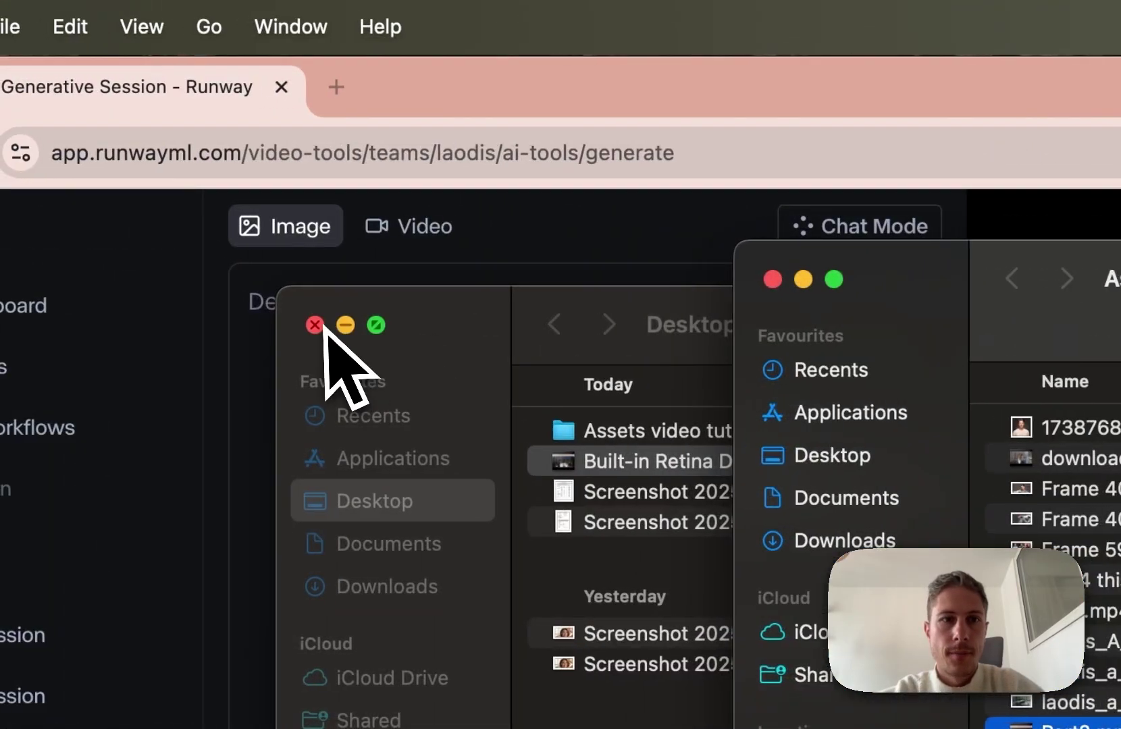
pyautogui.click(215, 324)
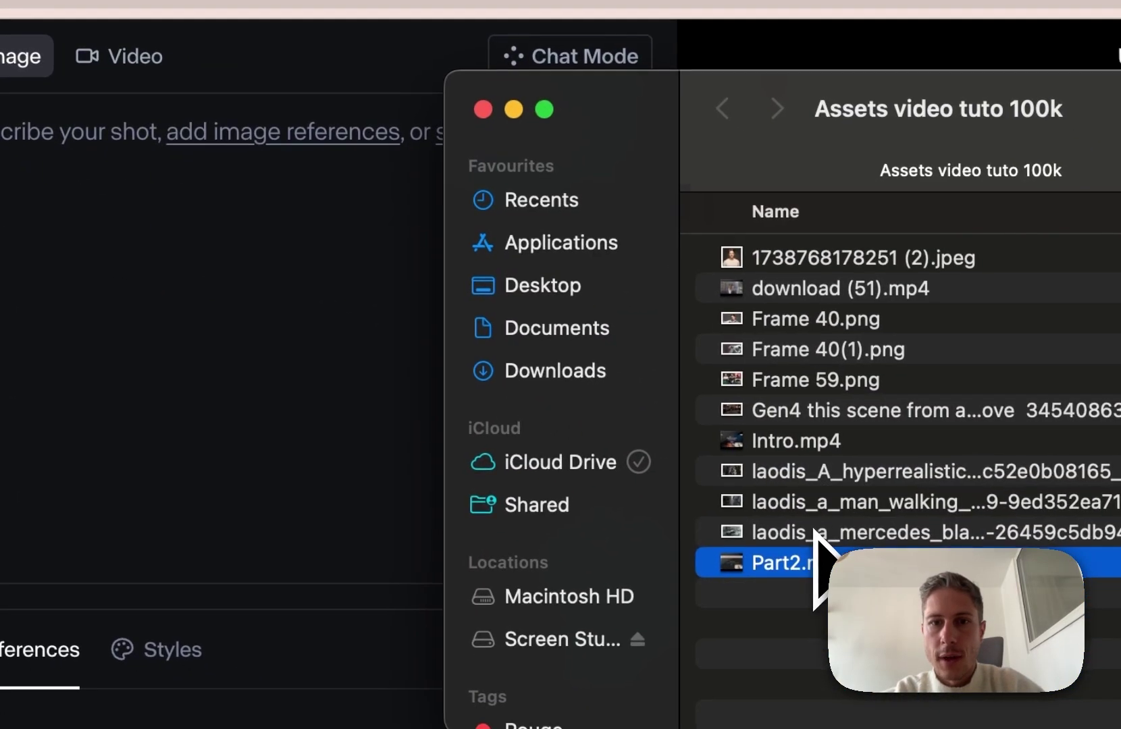
pyautogui.press('Up')
pyautogui.press('Up')
pyautogui.press('Up')
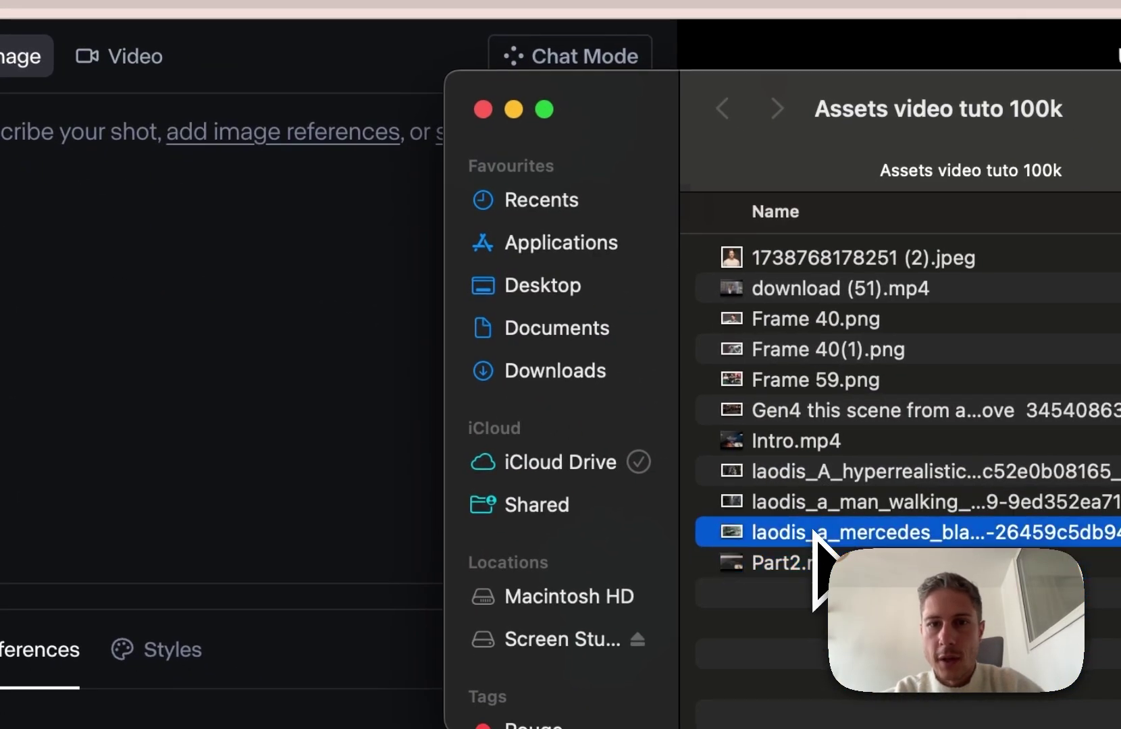
pyautogui.press('space')
pyautogui.press('space')
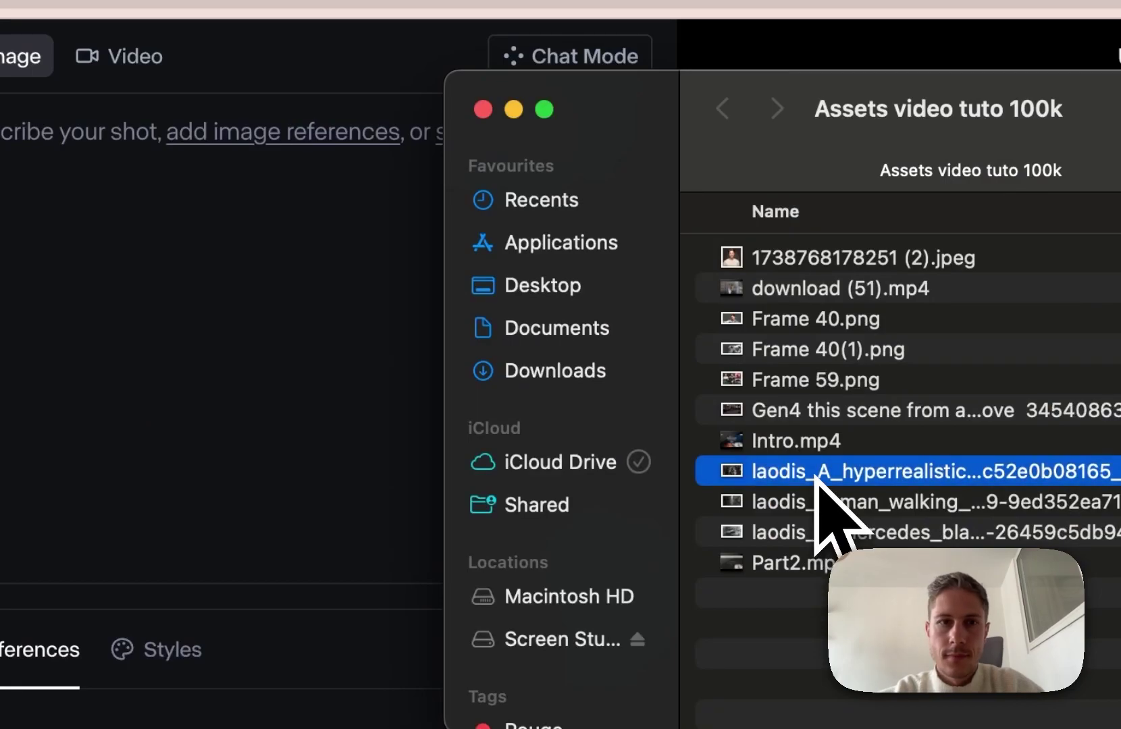
# Step: Add the king image as a Runway reference and paste the goblet-feast shot description
pyautogui.moveTo(818, 476); pyautogui.dragTo(599, 504)
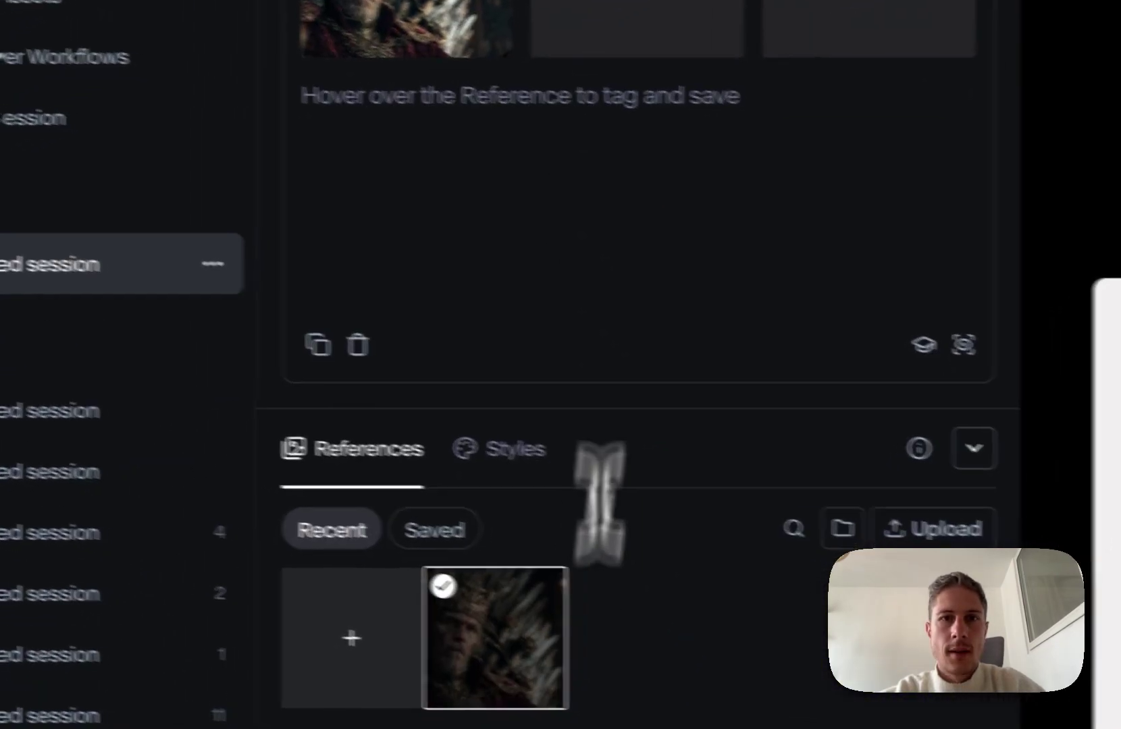
pyautogui.click(704, 166)
pyautogui.write('this scene from a king feasting but close up shot from his hand holding a glass above a table')
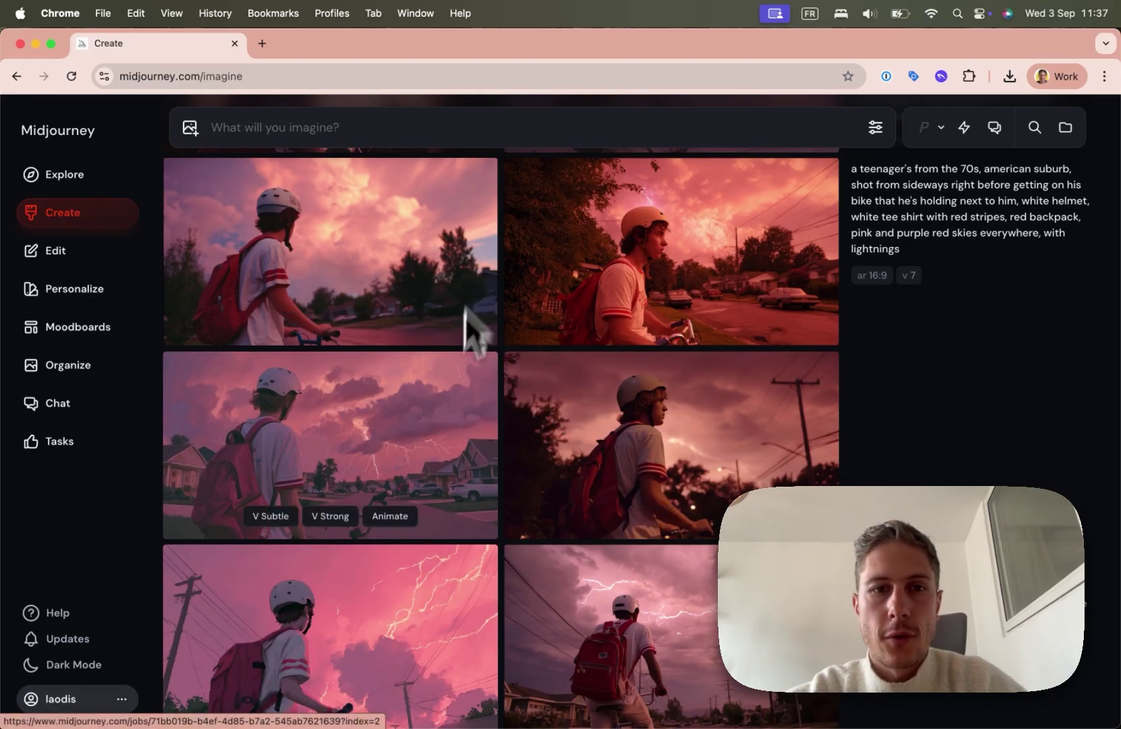
# Step: Check the saved face close-up in Finder's preview, then return to the Midjourney results
pyautogui.moveTo(210, 723)
pyautogui.click(94, 703)
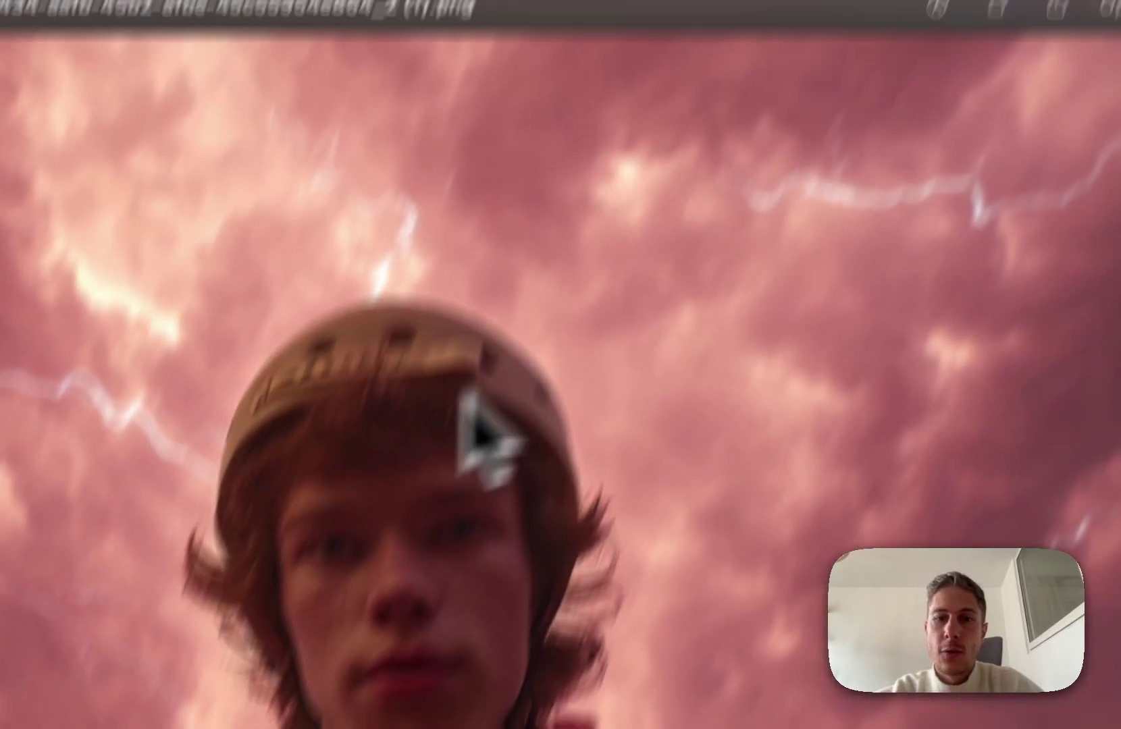
pyautogui.press('space')
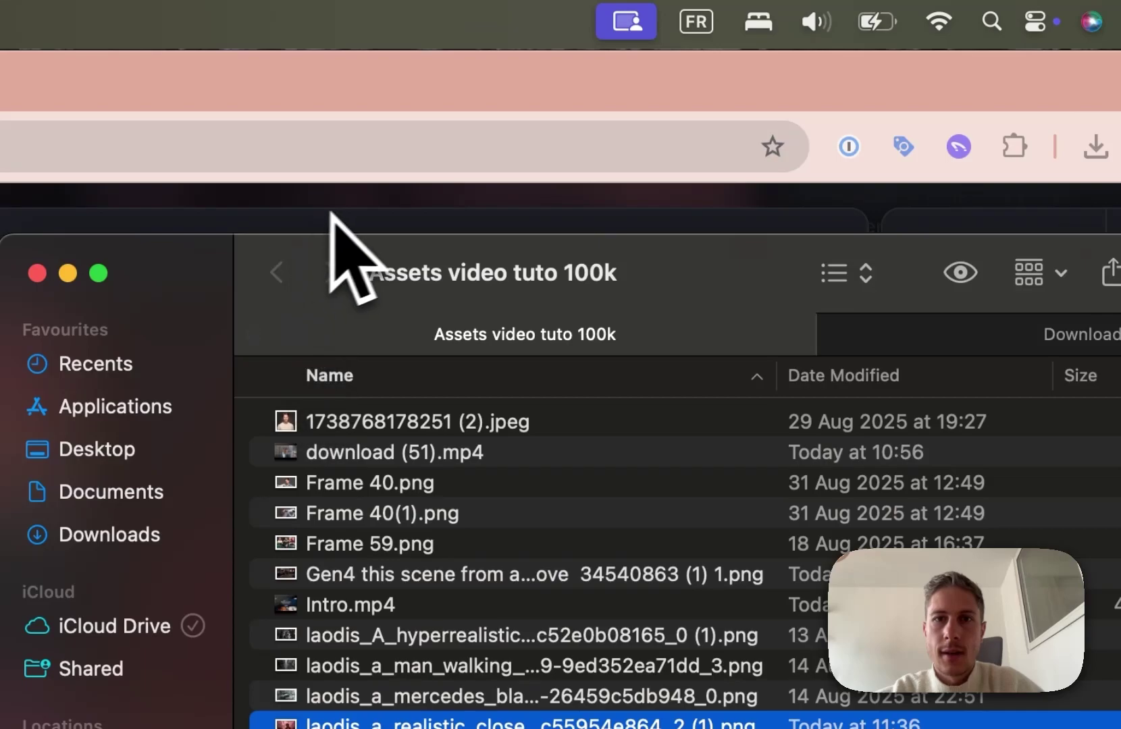
pyautogui.click(341, 221)
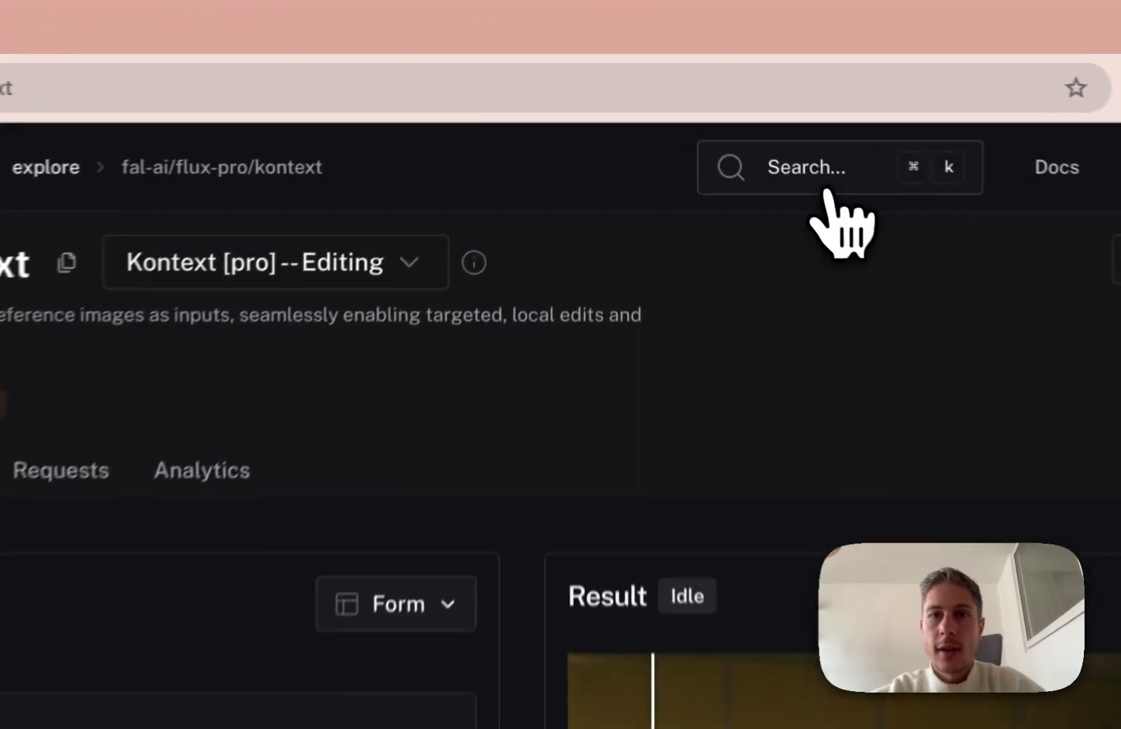
# Step: Search fal.ai for 'ideogram charac', open the ideogram/character/edit playground and review its inputs
pyautogui.click(720, 129)
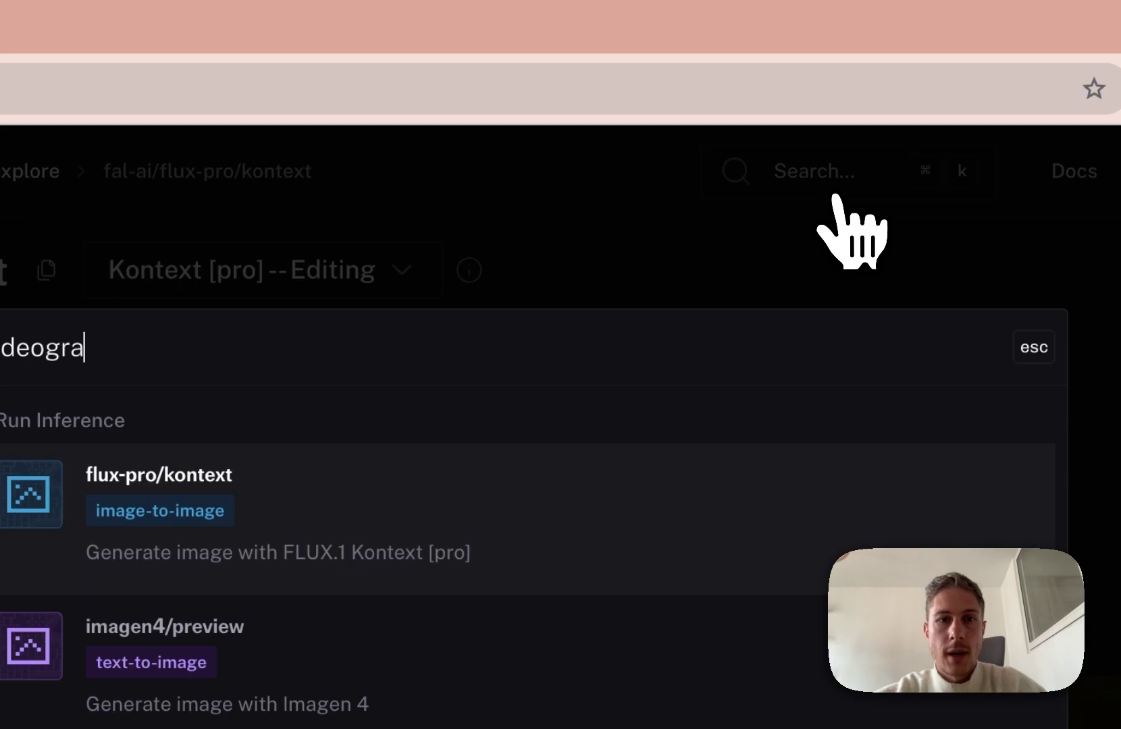
pyautogui.write('ideogram charac')
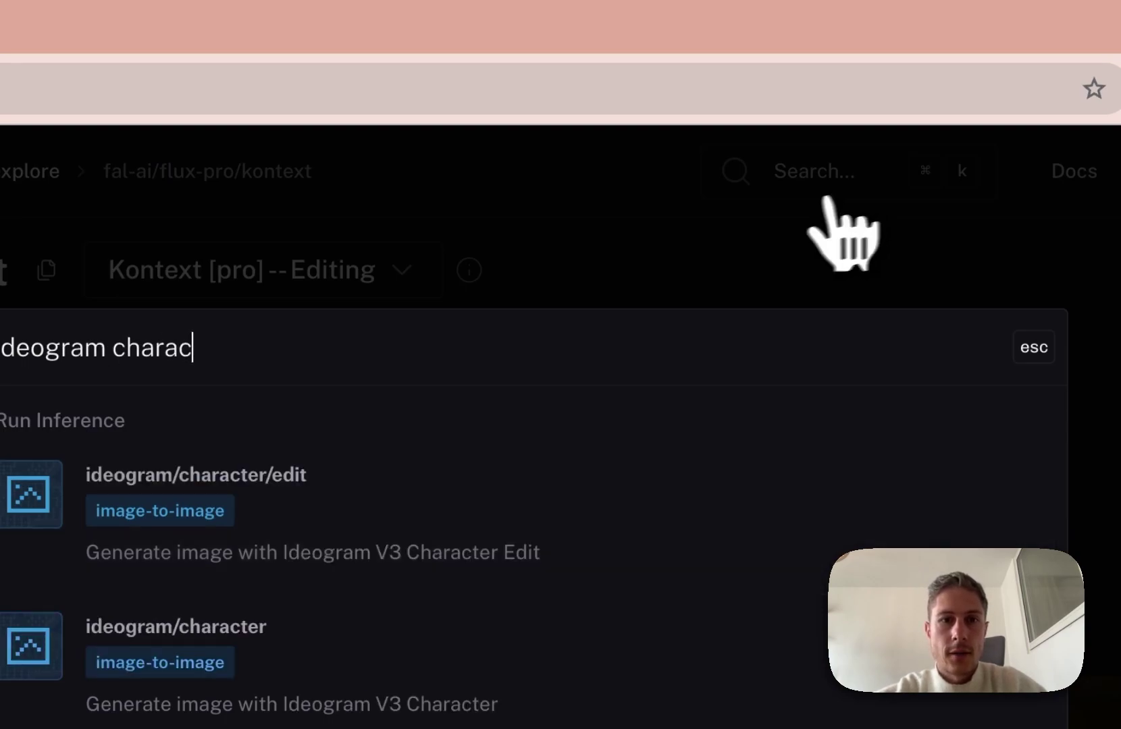
pyautogui.click(345, 517)
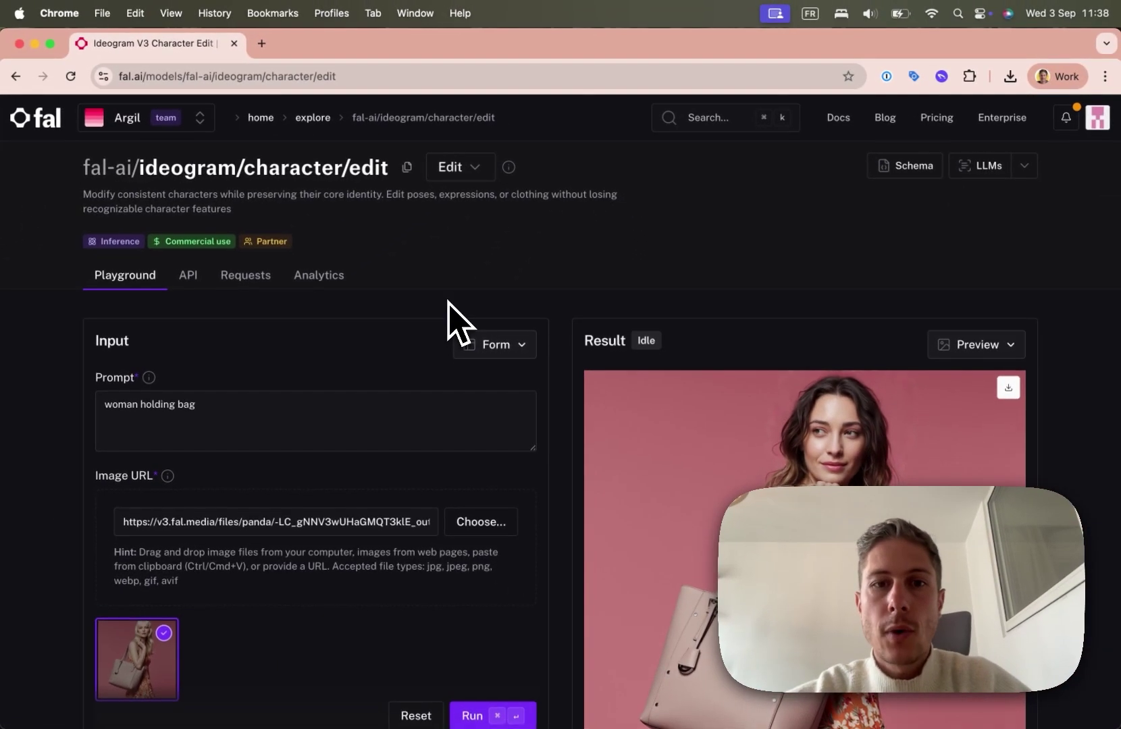
pyautogui.scroll(-5, 458, 337)
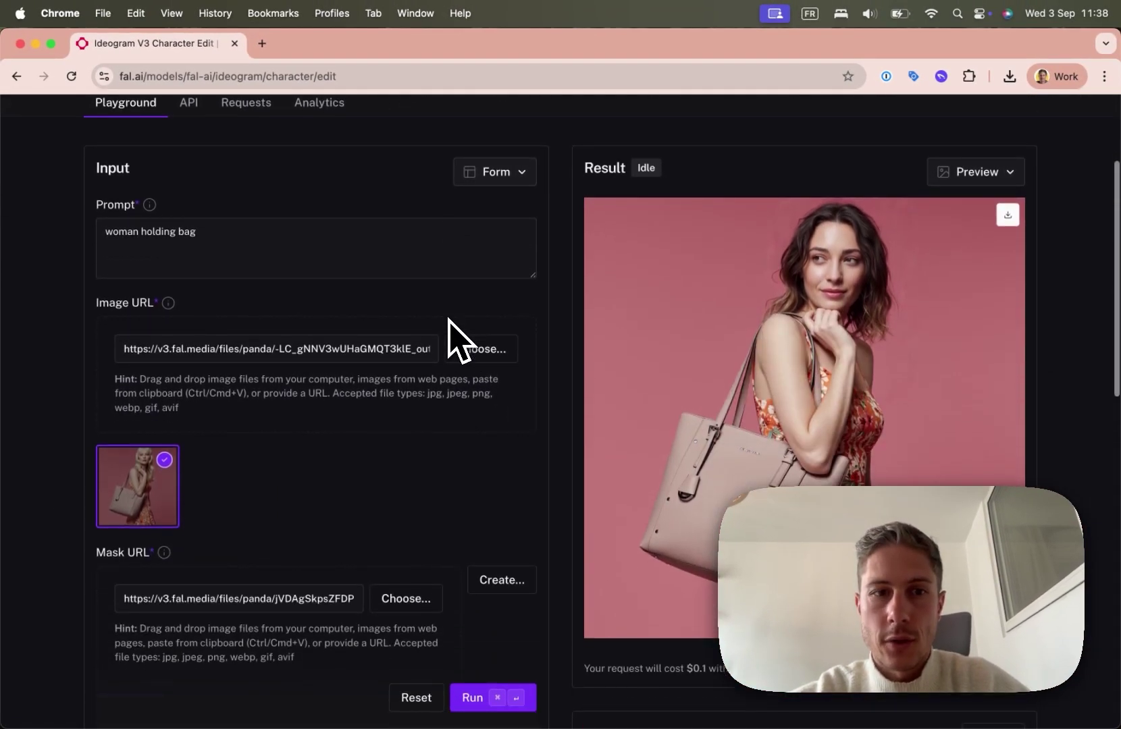
pyautogui.scroll(1, 448, 317)
pyautogui.scroll(2, 448, 317)
pyautogui.scroll(-3, 448, 317)
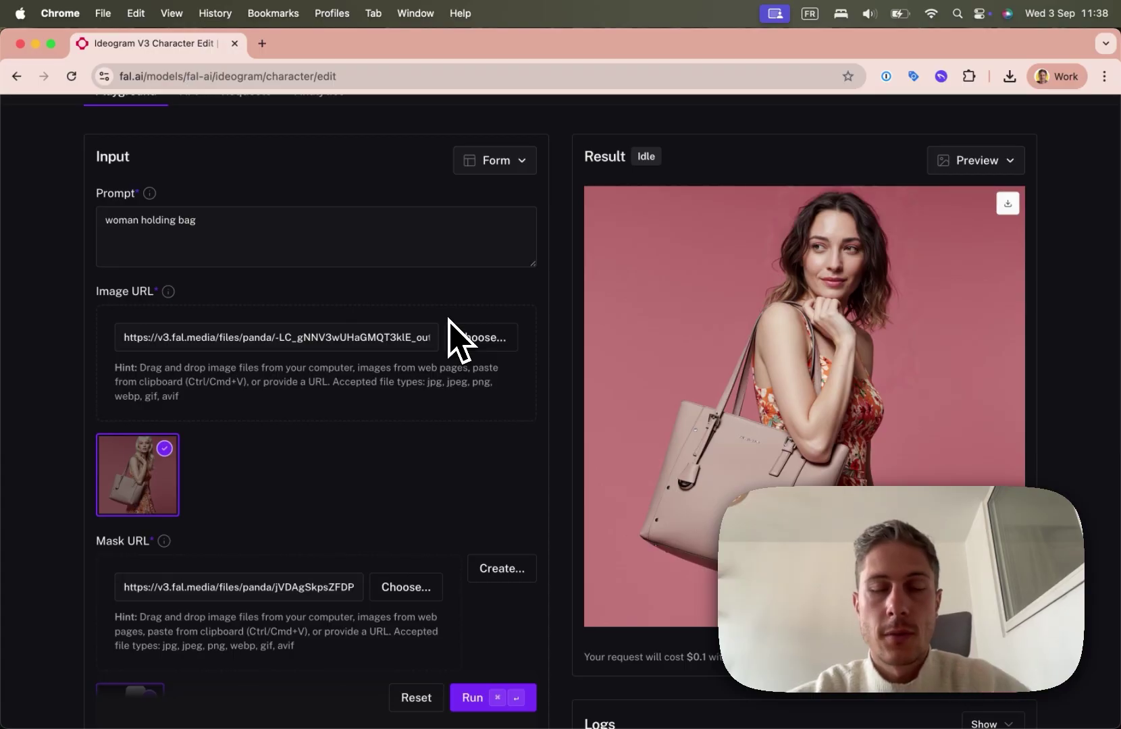
pyautogui.scroll(-8, 448, 317)
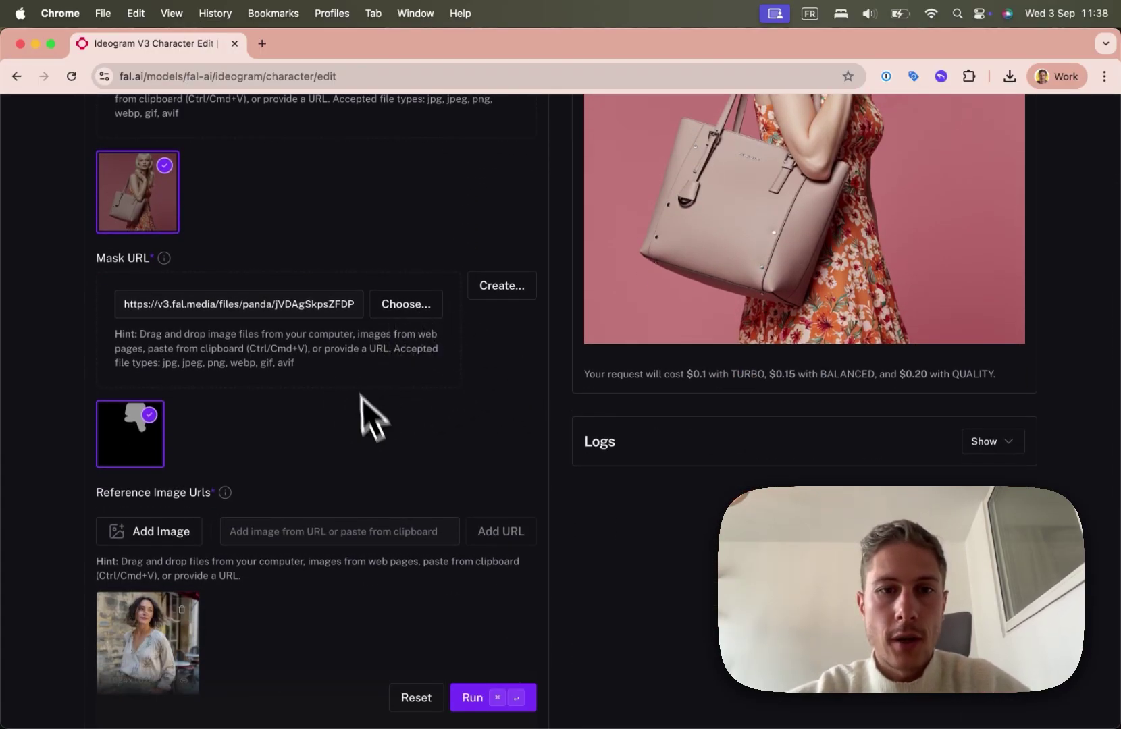
pyautogui.scroll(-4, 430, 449)
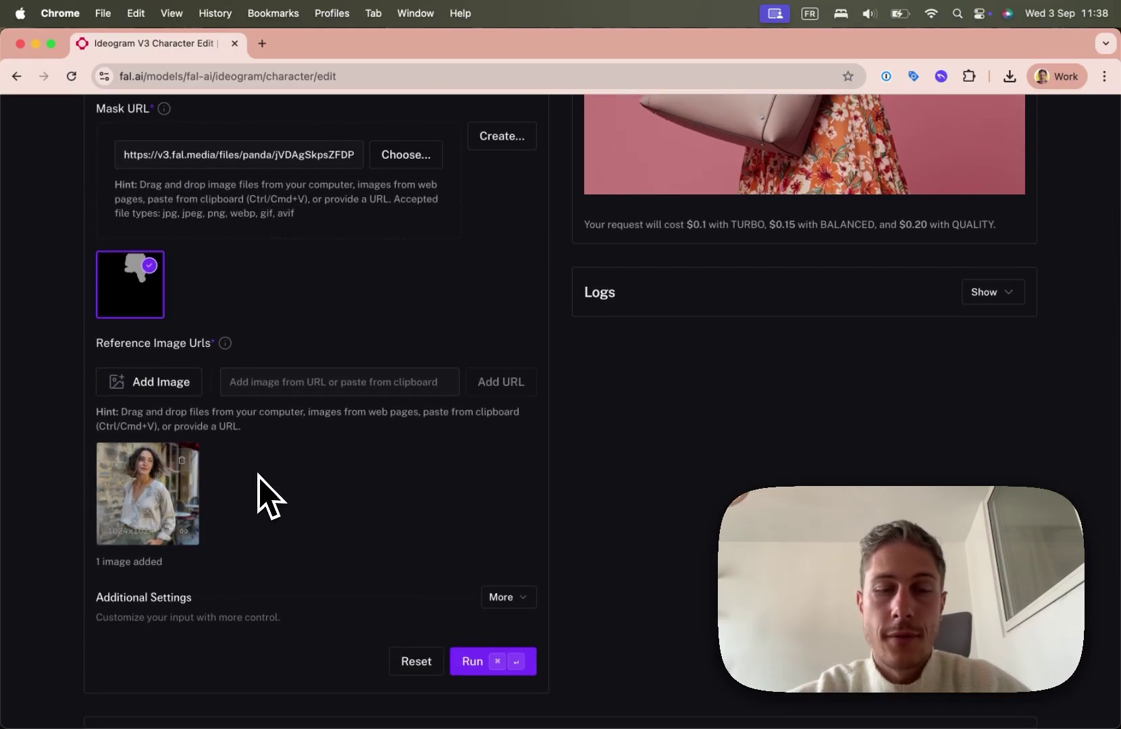
pyautogui.scroll(10, 266, 483)
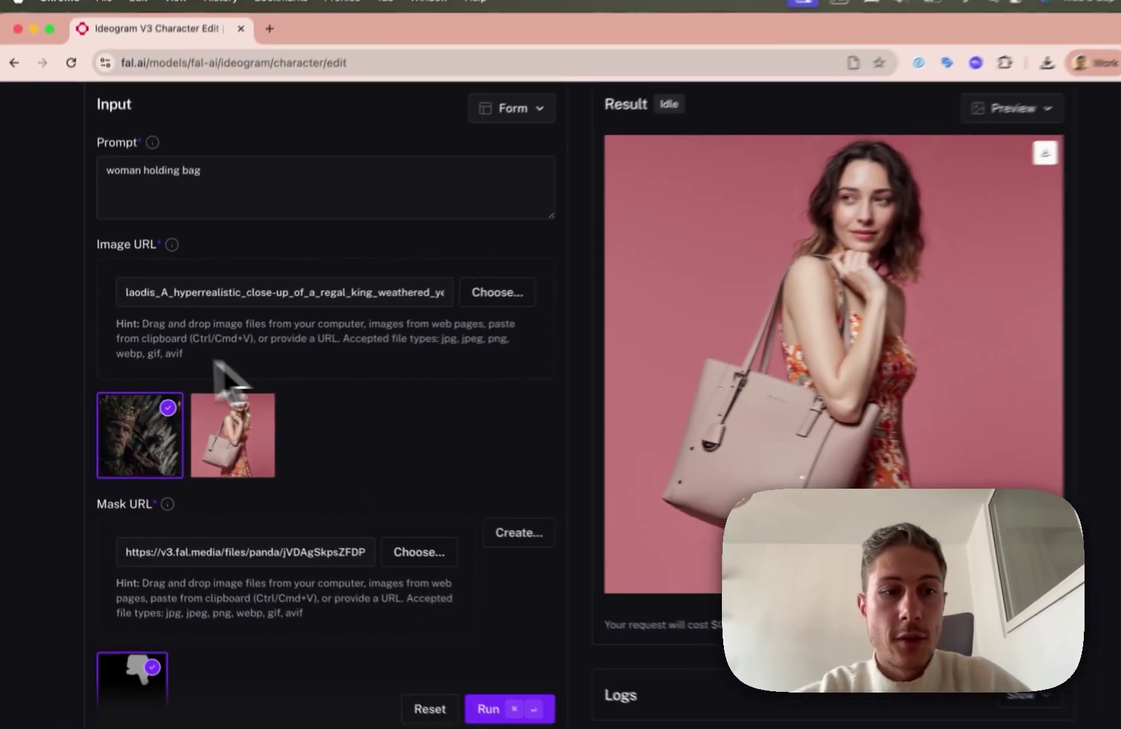
pyautogui.scroll(-3, 436, 487)
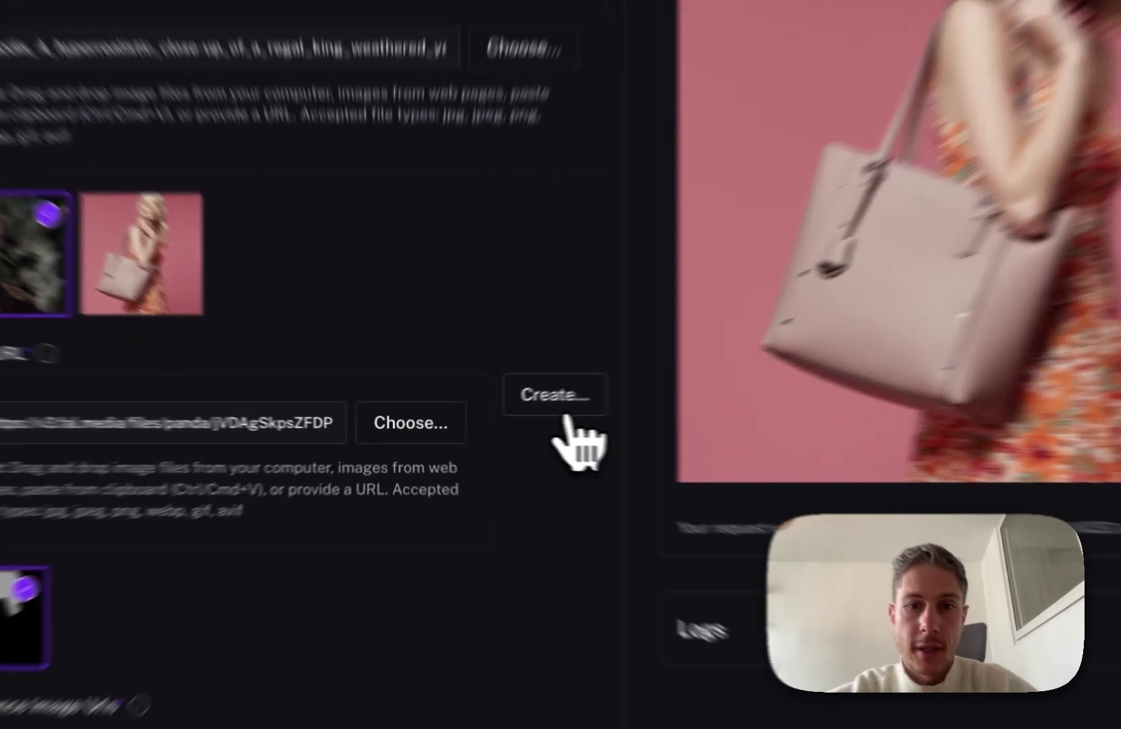
# Step: Brush a mask over the king's entire face and apply it as the Mask URL
pyautogui.click(508, 415)
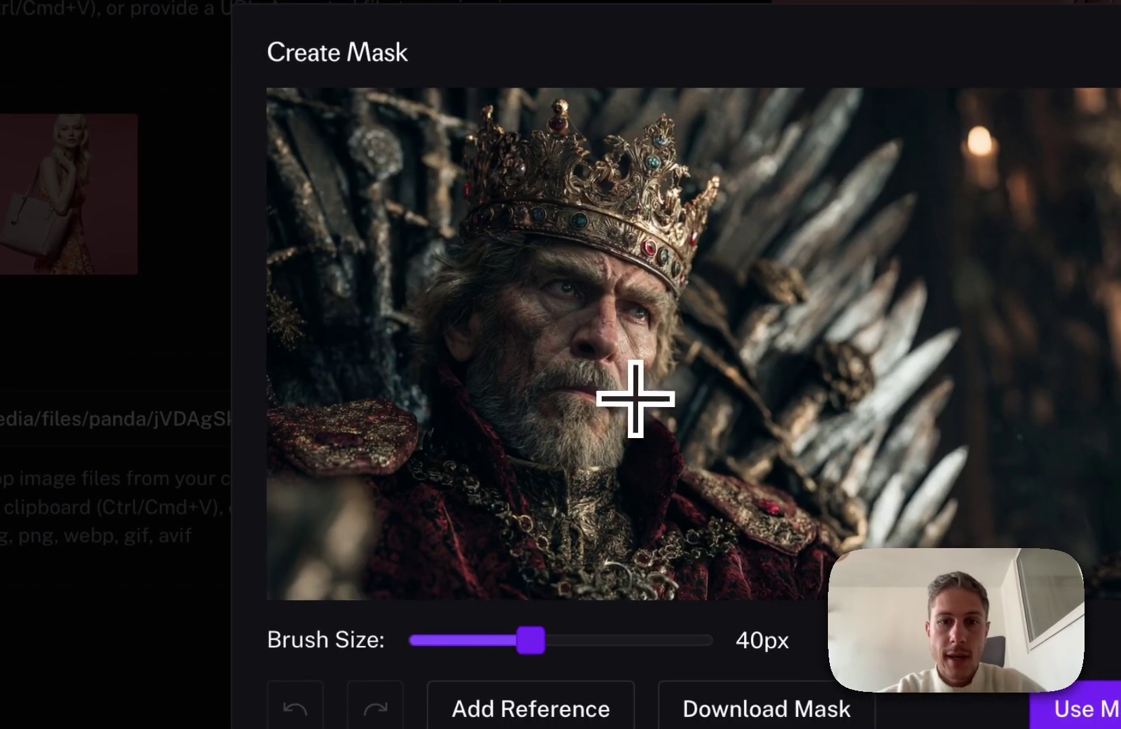
pyautogui.moveTo(533, 277)
pyautogui.mouseDown()
pyautogui.moveTo(480, 351)
pyautogui.moveTo(572, 451)
pyautogui.moveTo(651, 335)
pyautogui.moveTo(643, 308)
pyautogui.moveTo(545, 273)
pyautogui.mouseUp()
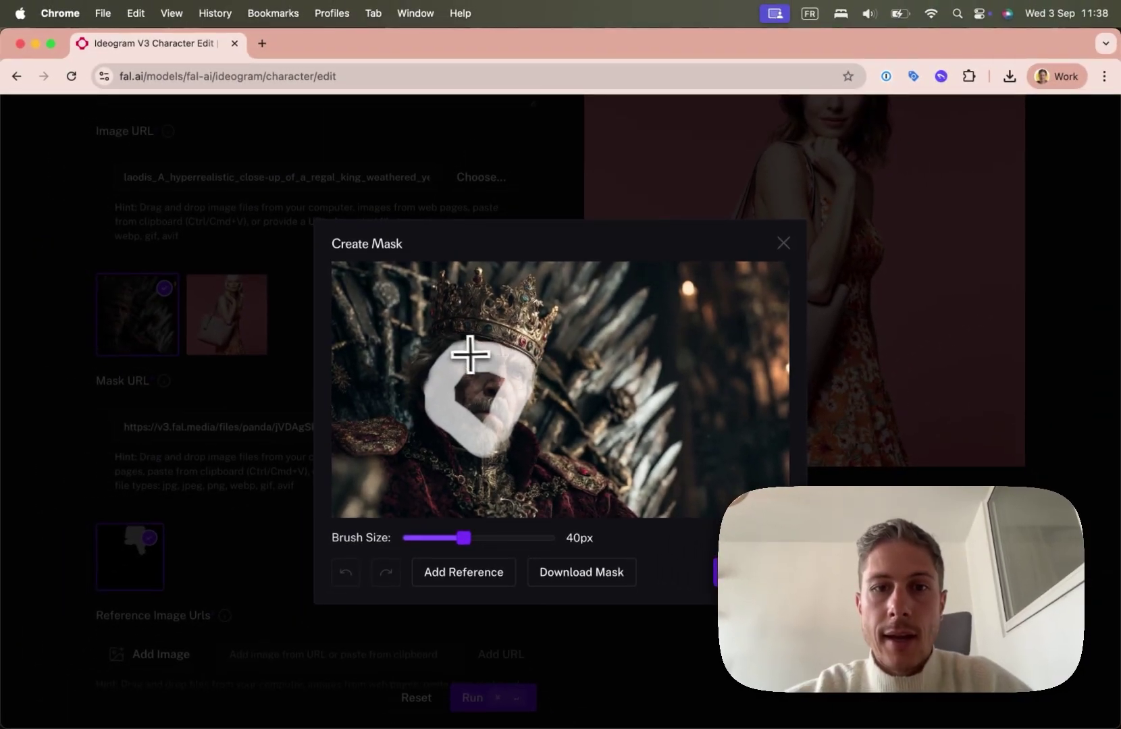
pyautogui.moveTo(471, 354)
pyautogui.mouseDown()
pyautogui.moveTo(475, 401)
pyautogui.moveTo(496, 383)
pyautogui.moveTo(451, 395)
pyautogui.moveTo(479, 437)
pyautogui.moveTo(496, 437)
pyautogui.moveTo(441, 361)
pyautogui.moveTo(433, 398)
pyautogui.mouseUp()
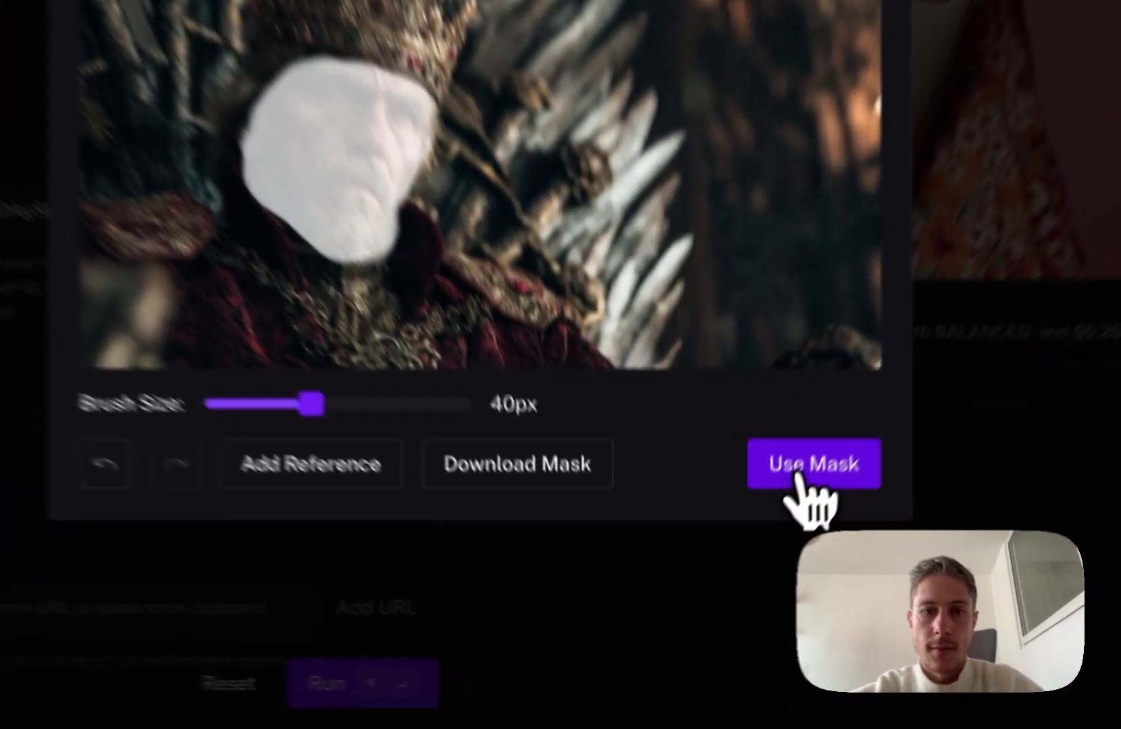
pyautogui.click(749, 574)
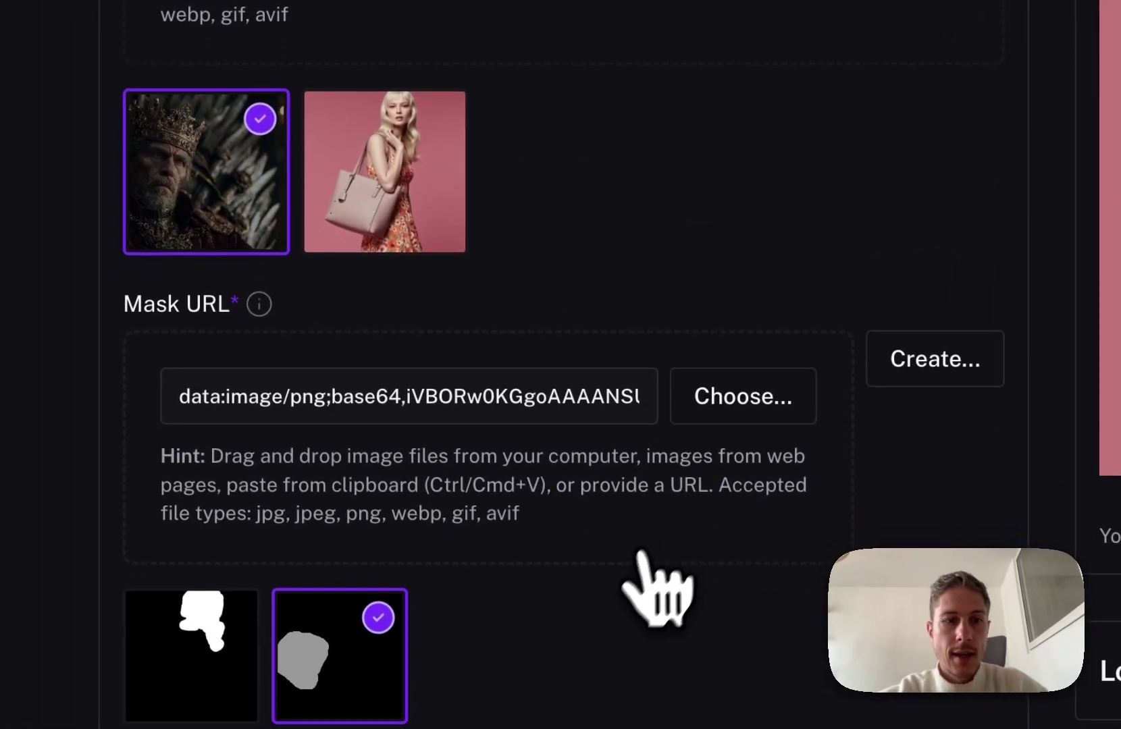
# Step: Replace the existing reference image with the man's portrait jpeg
pyautogui.scroll(-10, 641, 555)
pyautogui.click(294, 252)
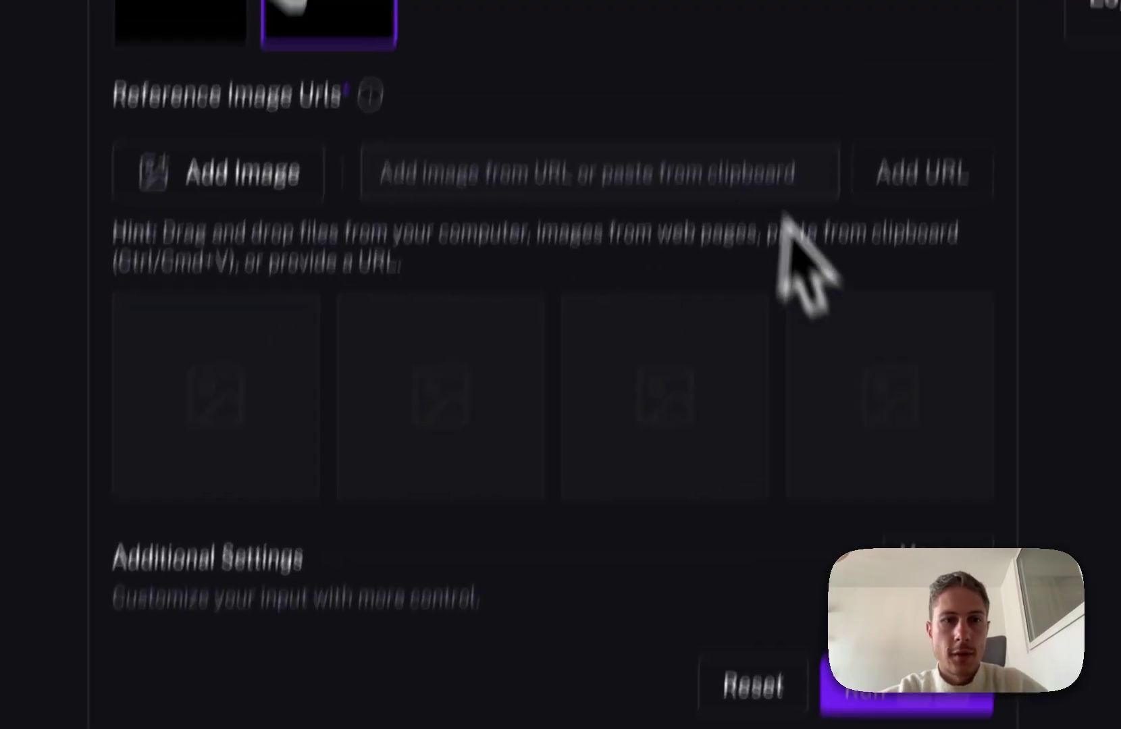
pyautogui.click(292, 188)
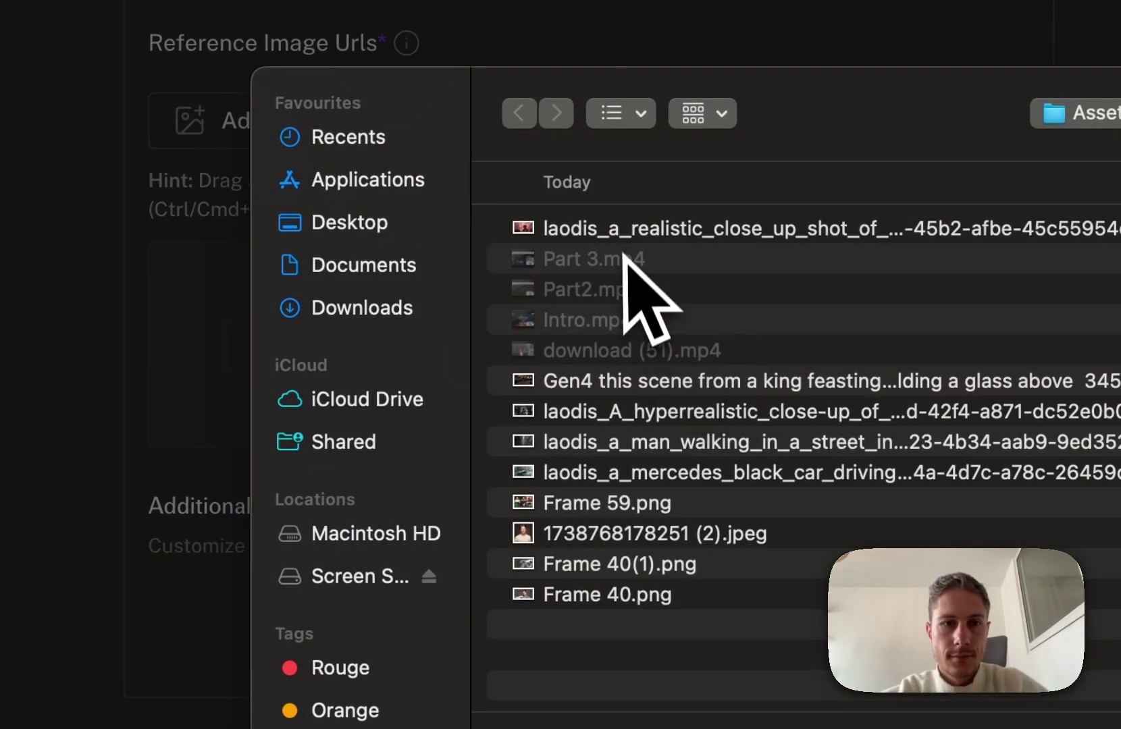
pyautogui.doubleClick(608, 531)
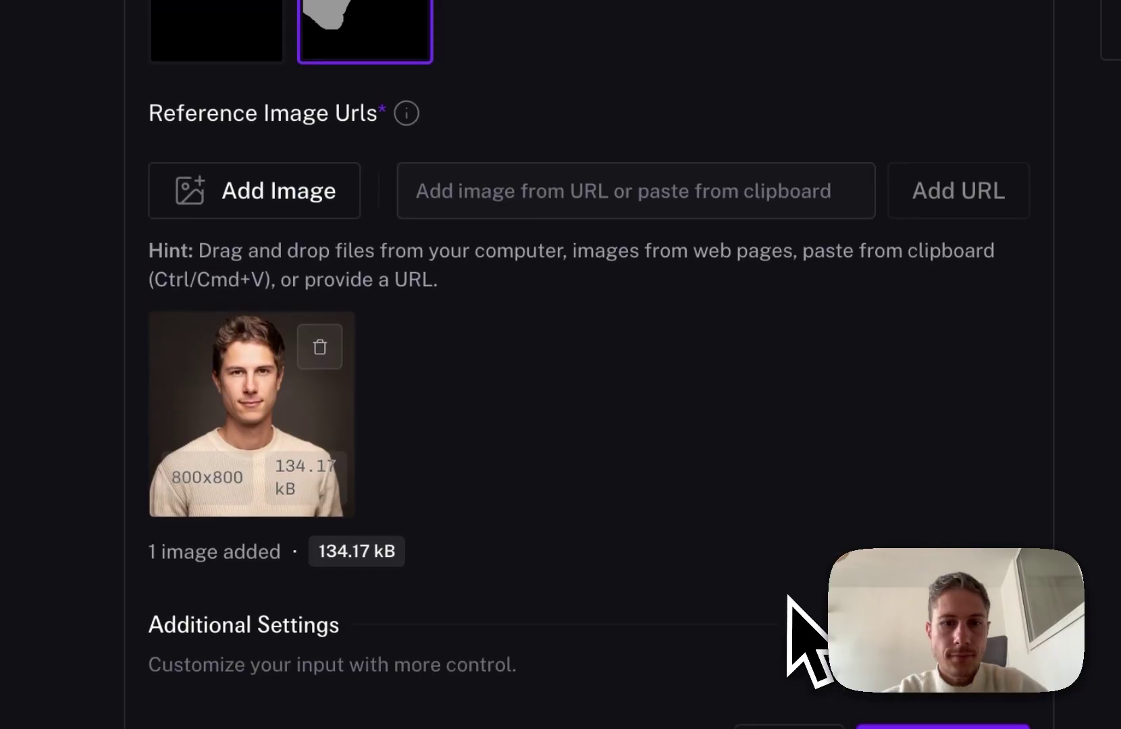
# Step: Change the prompt to 'a regal king' and run the character edit
pyautogui.scroll(15, 807, 641)
pyautogui.tripleClick(583, 532)
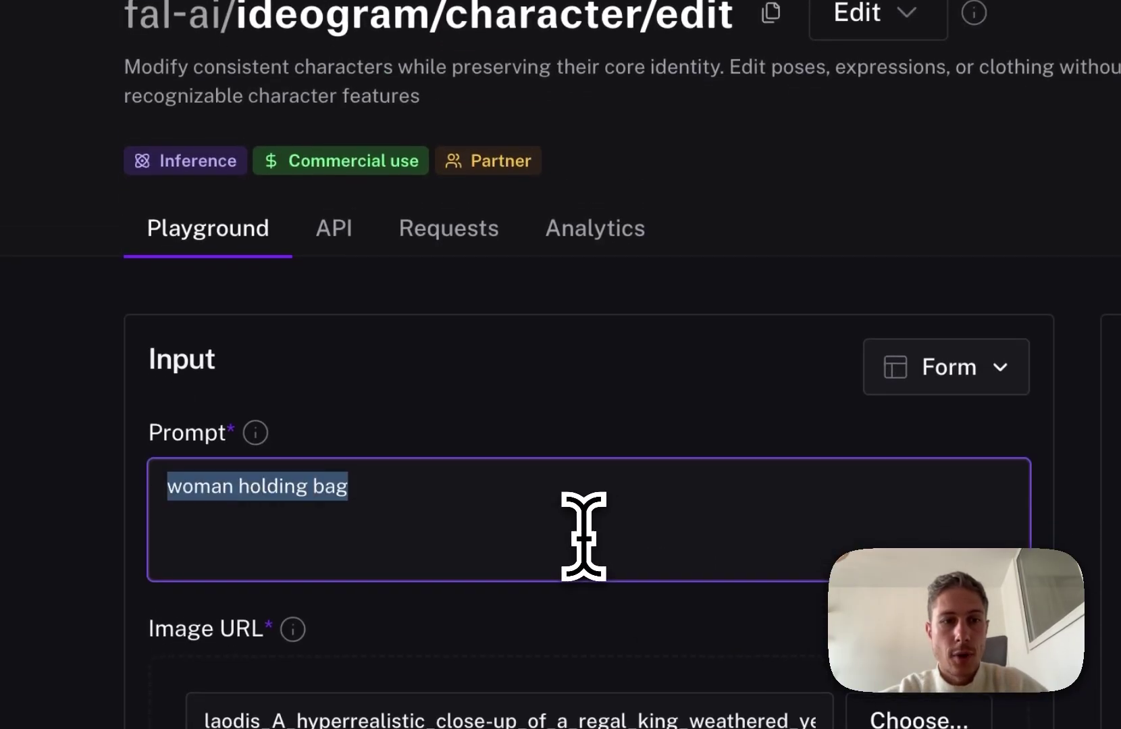
pyautogui.write('a regal ')
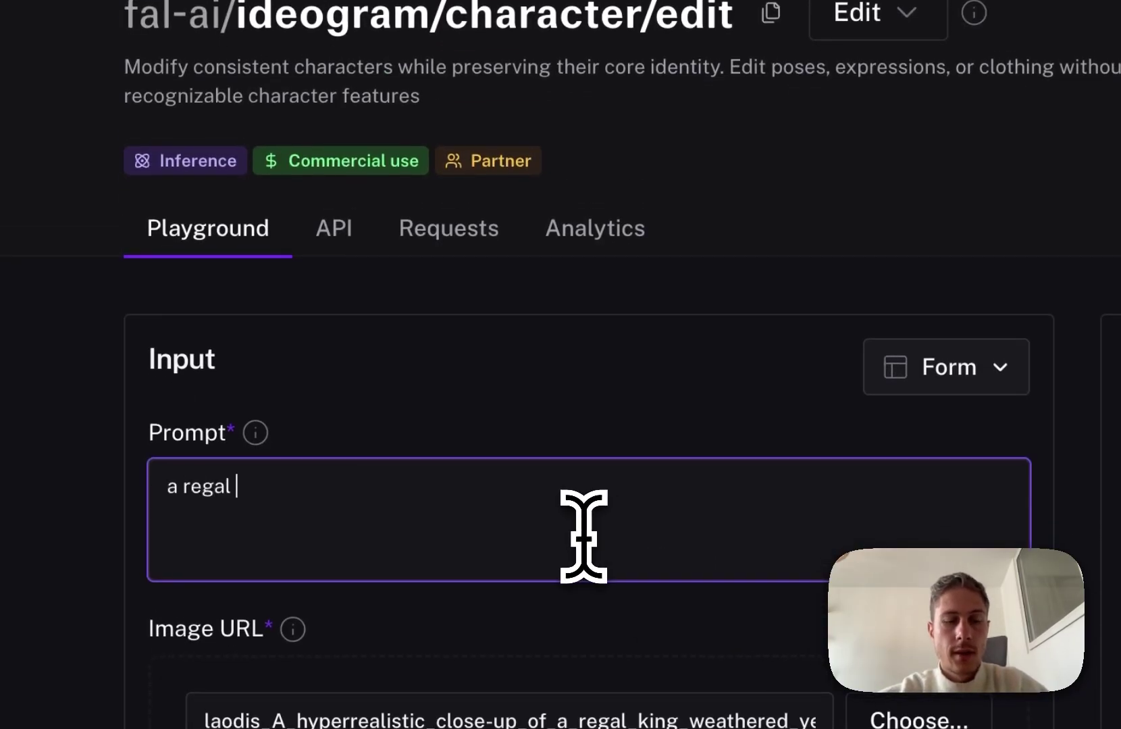
pyautogui.write('king looking sideways')
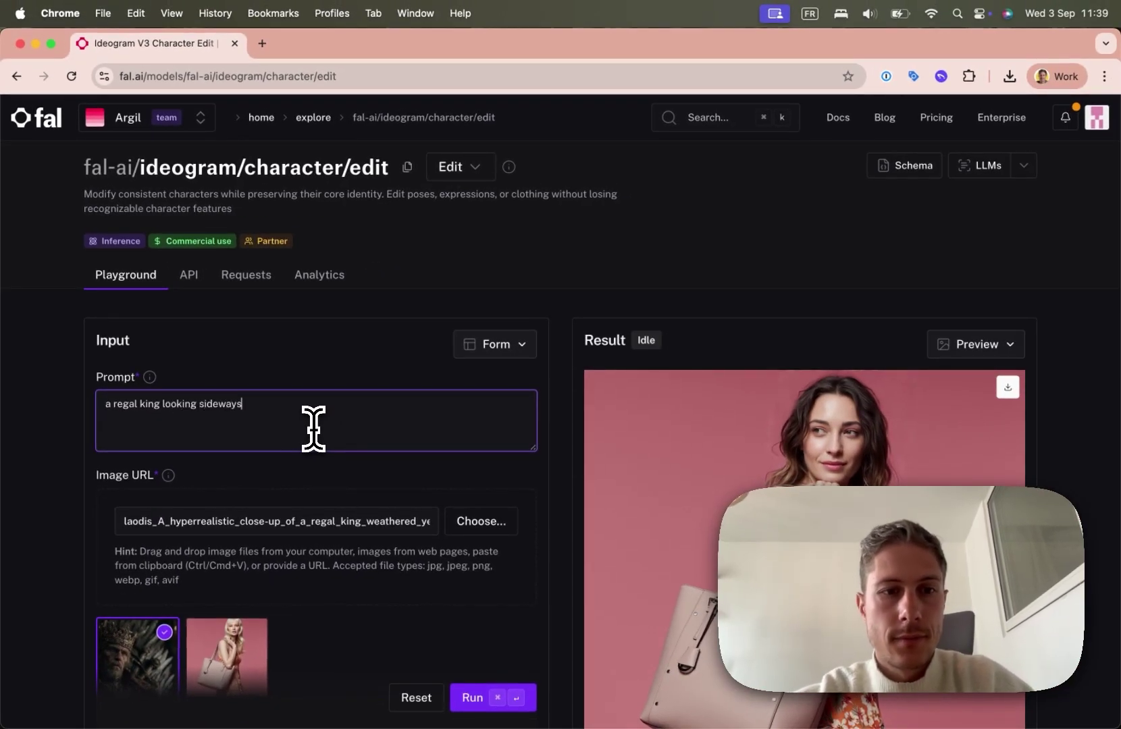
pyautogui.scroll(-3, 314, 473)
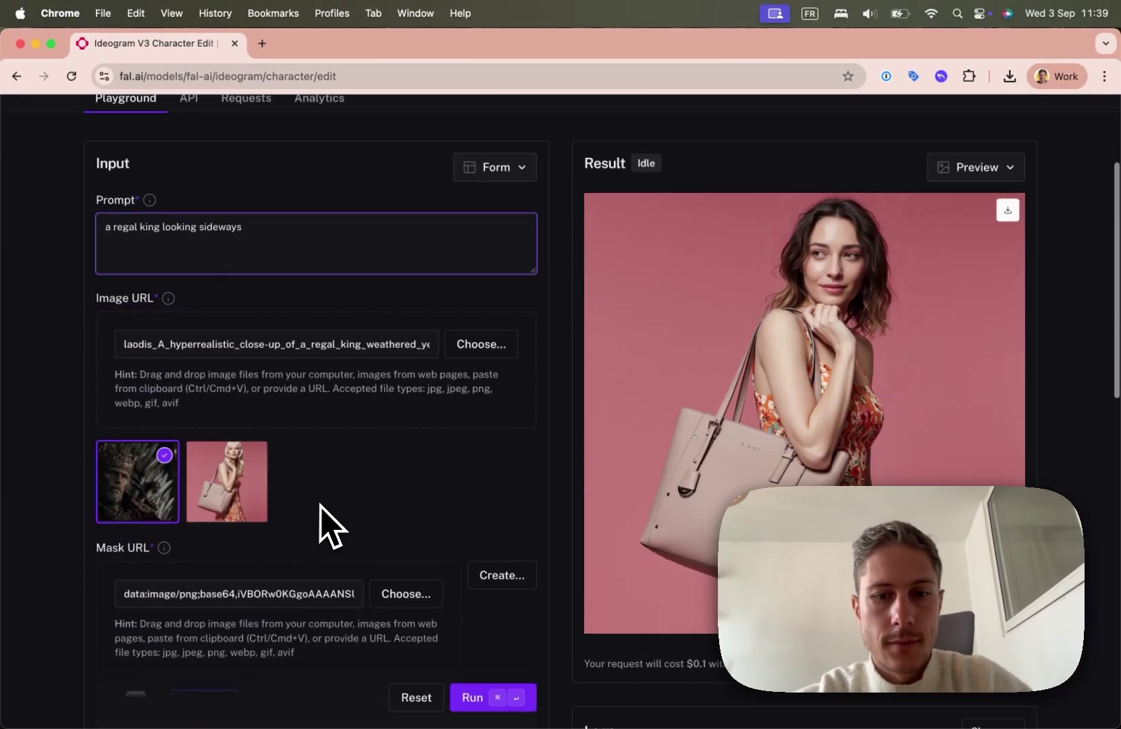
pyautogui.click(480, 698)
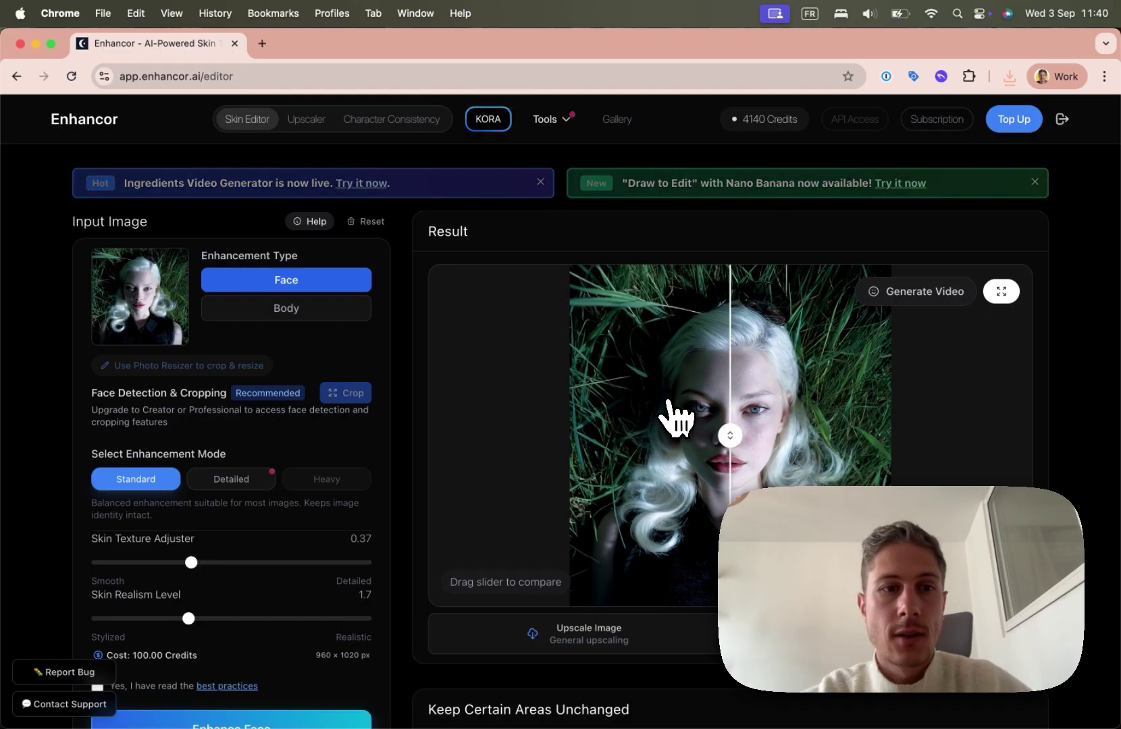
# Step: Load the crowned-king image and run a Detailed face enhancement after accepting the best practices
pyautogui.scroll(-3, 675, 418)
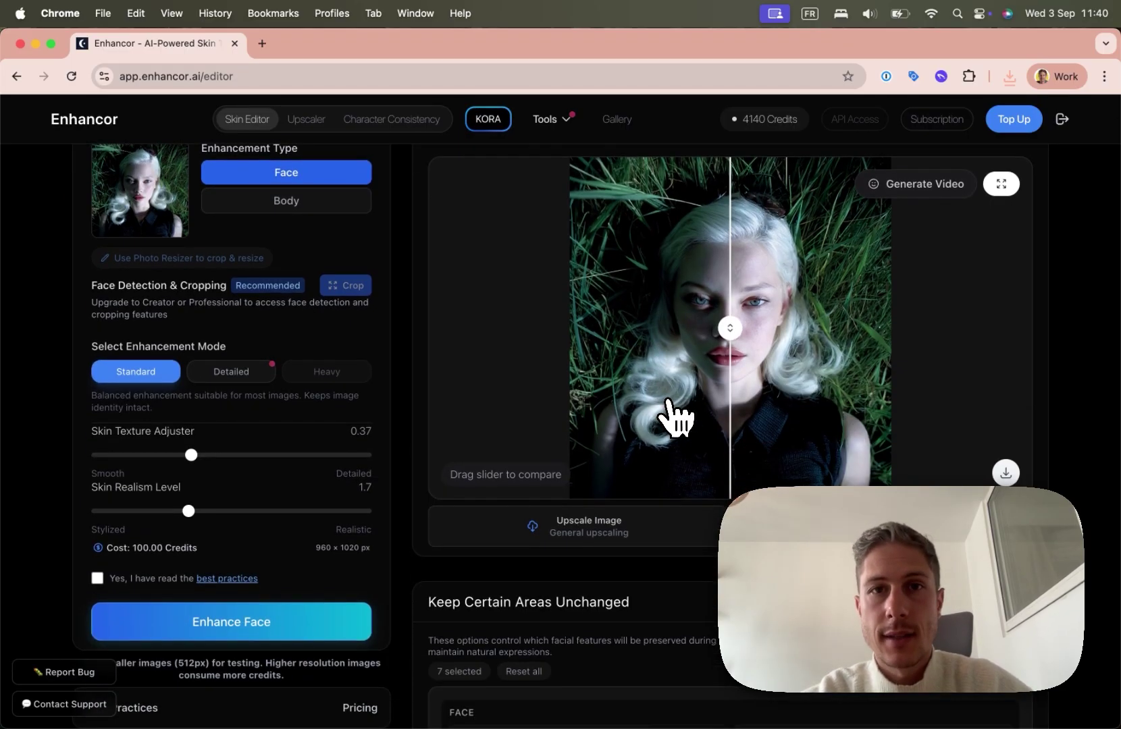
pyautogui.scroll(1, 160, 268)
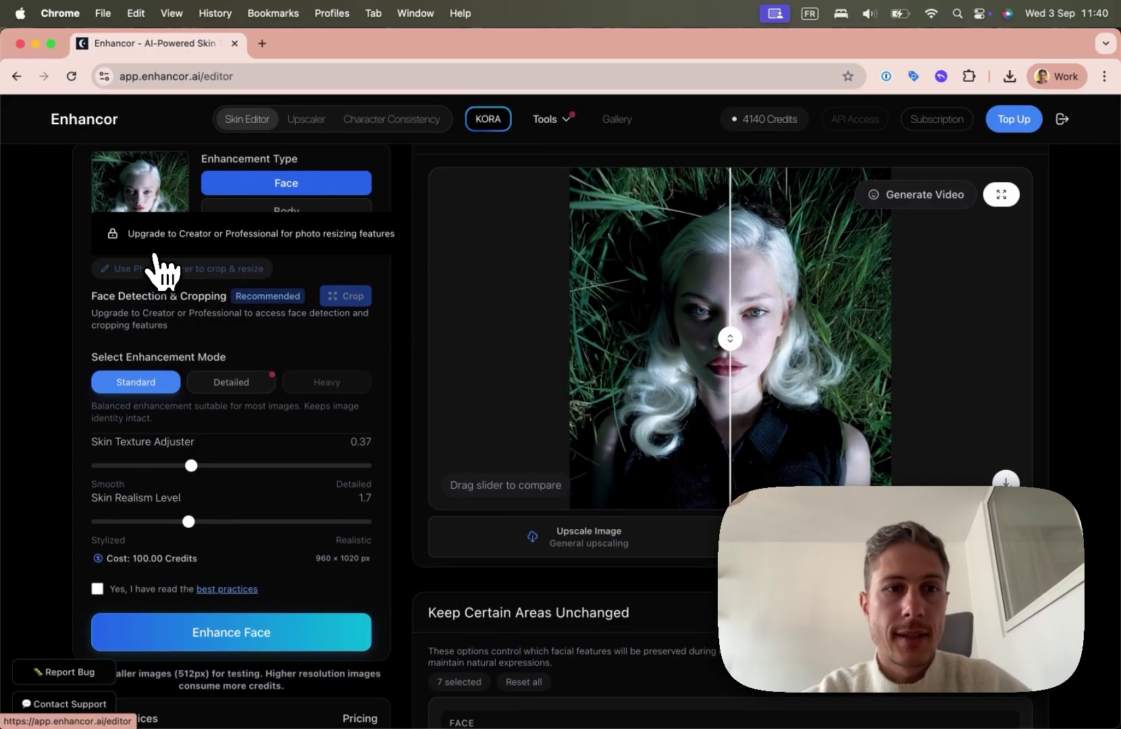
pyautogui.click(128, 226)
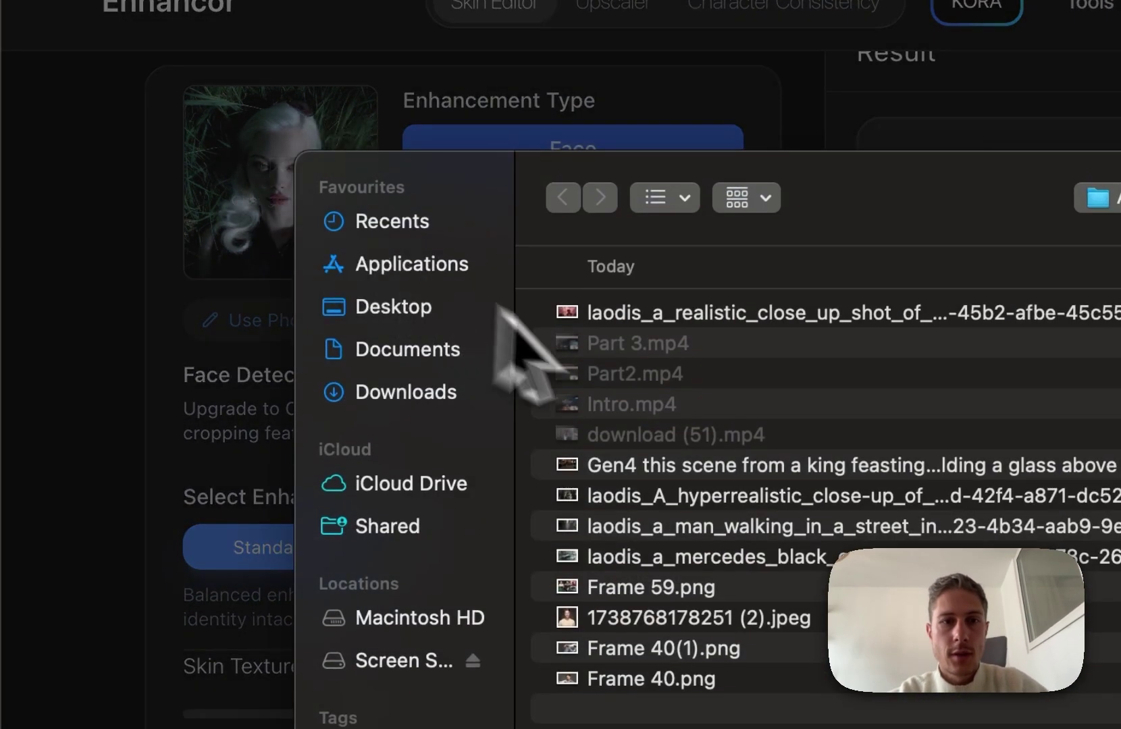
pyautogui.doubleClick(634, 465)
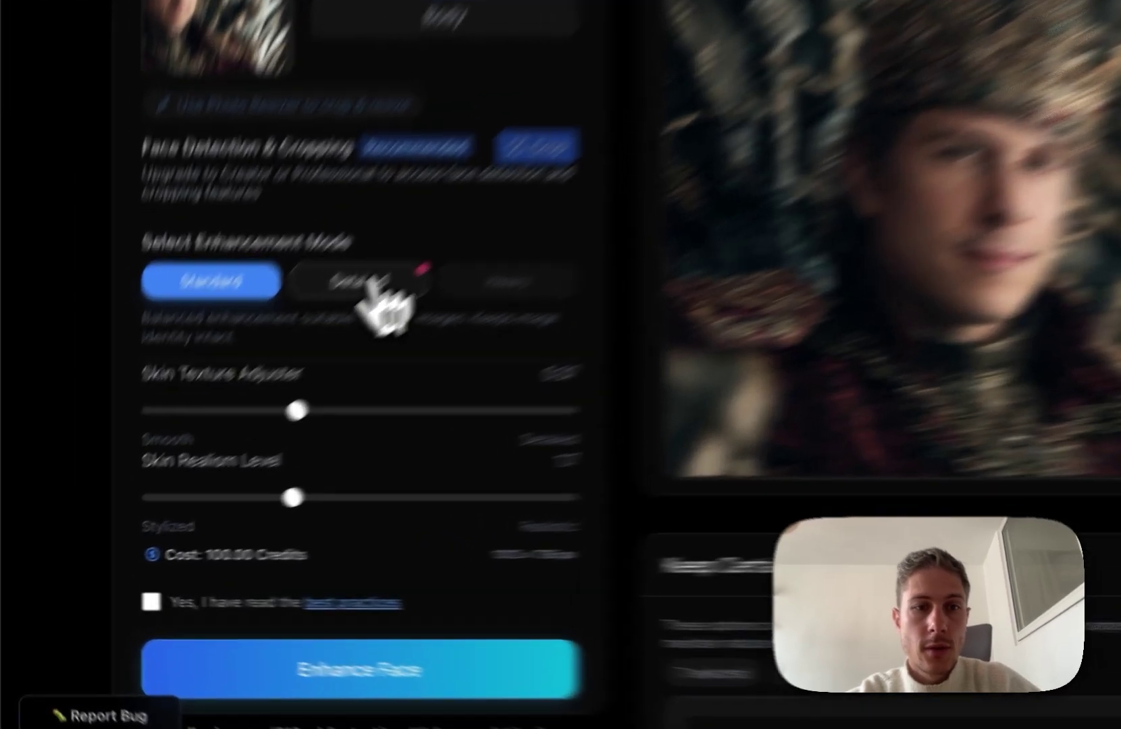
pyautogui.click(238, 393)
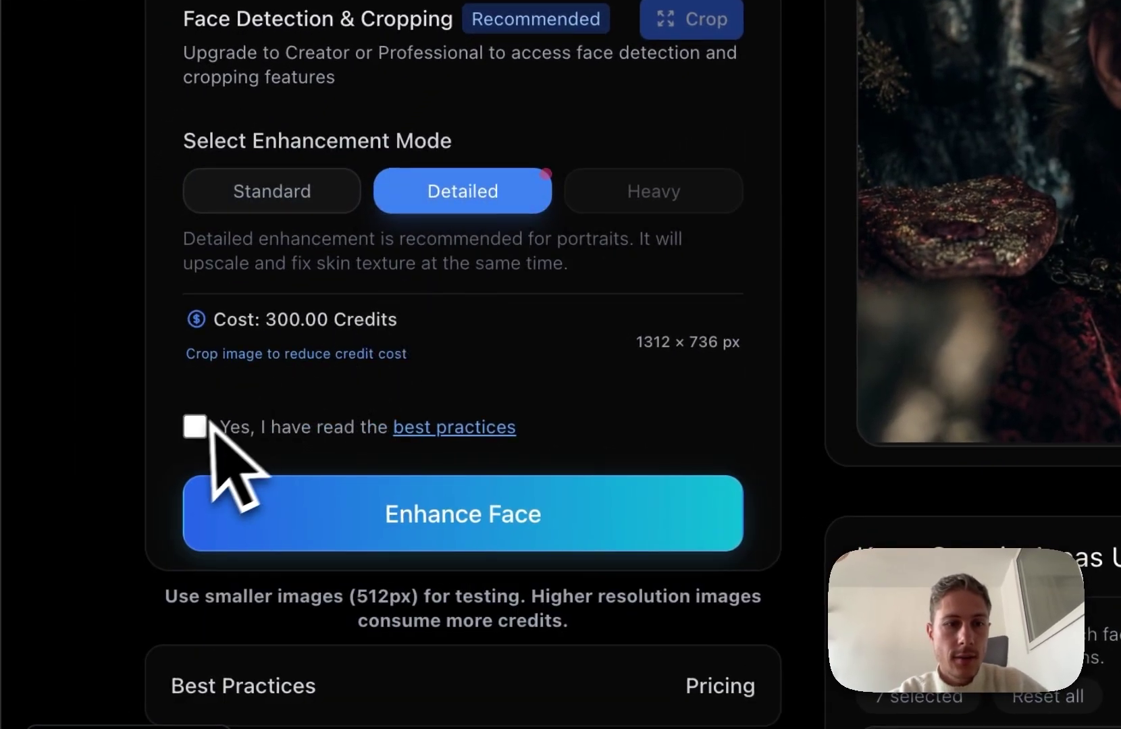
pyautogui.click(97, 510)
pyautogui.click(597, 506)
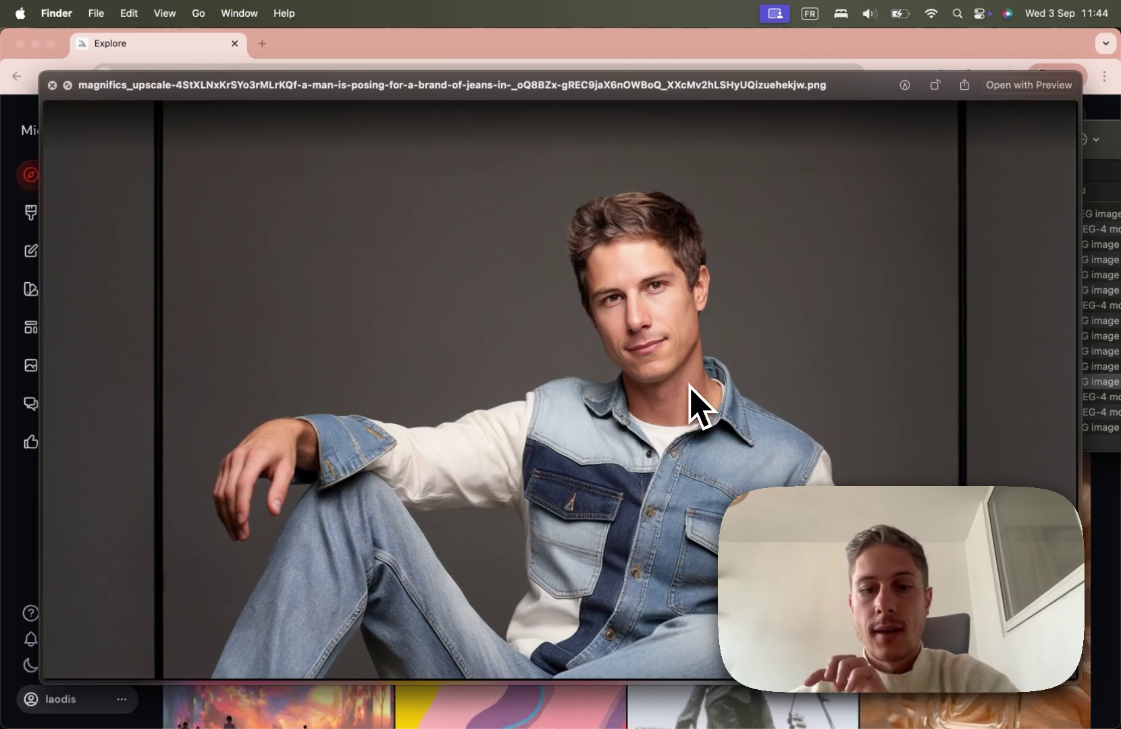
# Step: Preview Frame 40(1).png, the arm-and-knee close-up, then Frame 40.png, the face shot
pyautogui.press('space')
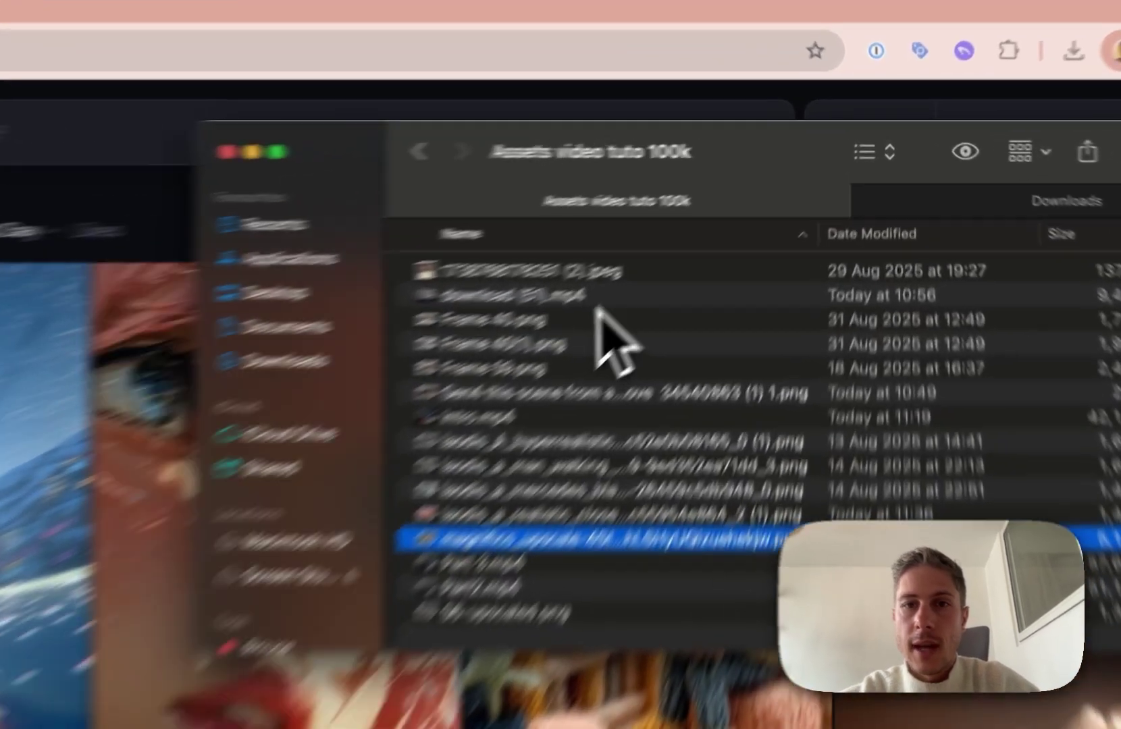
pyautogui.click(713, 235)
pyautogui.press('space')
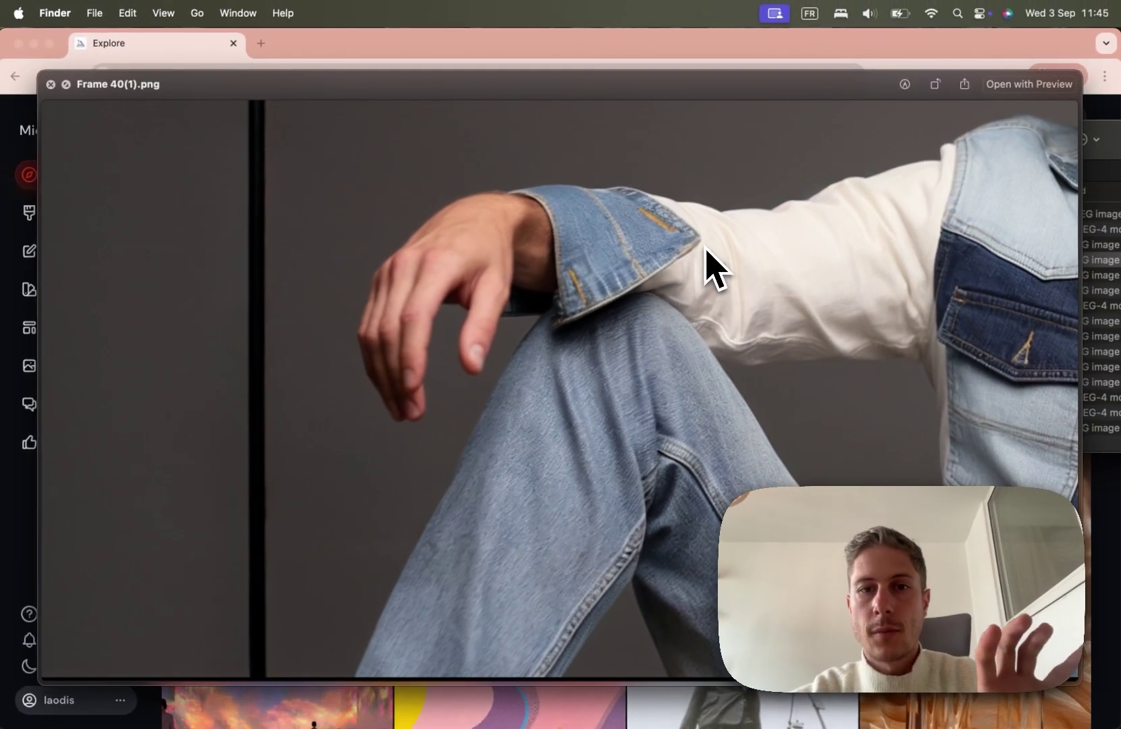
pyautogui.press('Up')
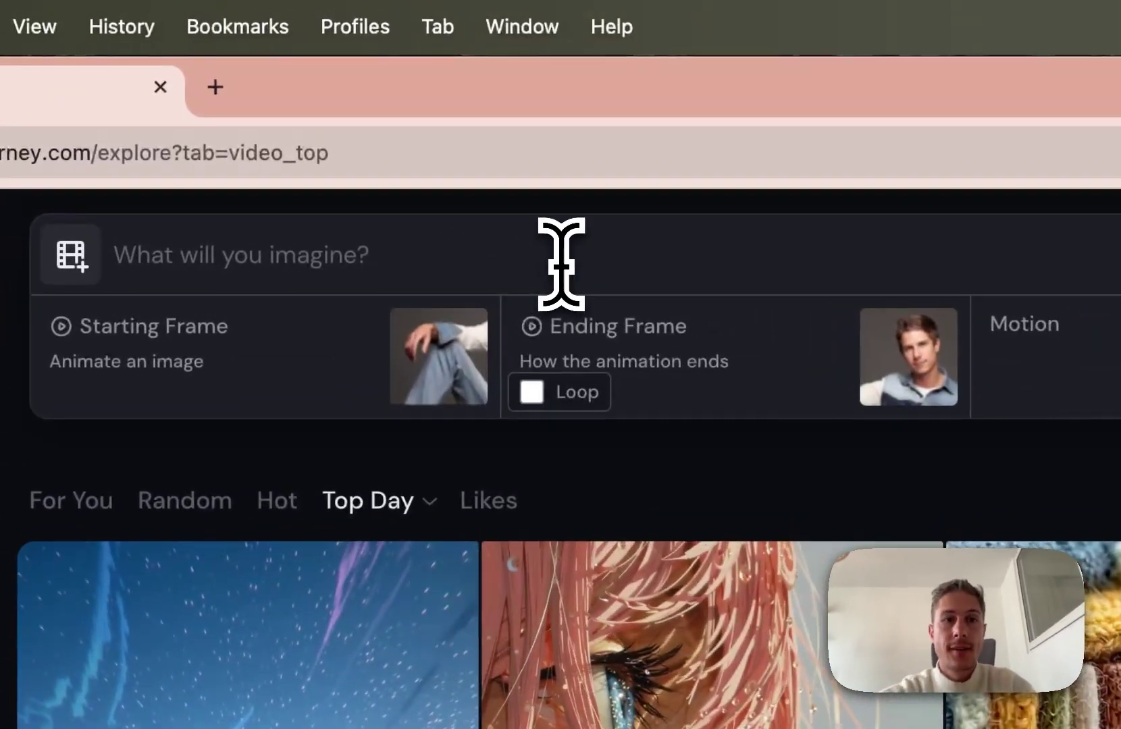
# Step: Submit the Midjourney video prompt 'traveling from the legs to the face of a model'
pyautogui.click(561, 264)
pyautogui.write('traveli')
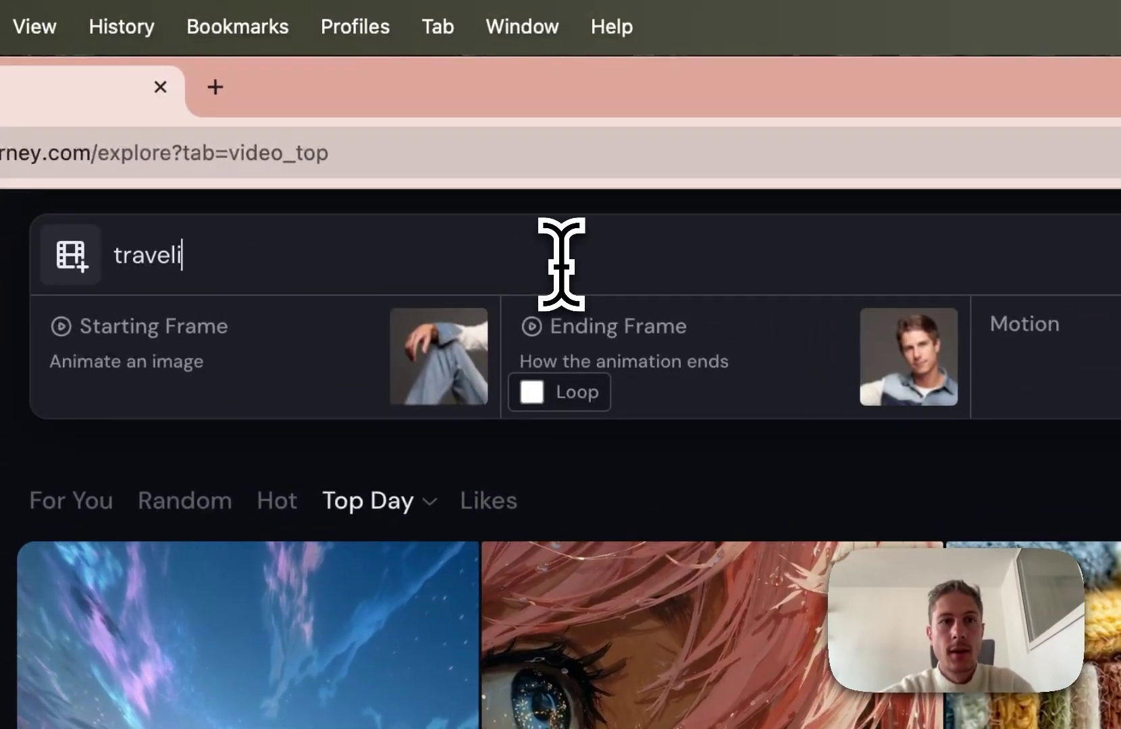
pyautogui.write('ng from the legs to ')
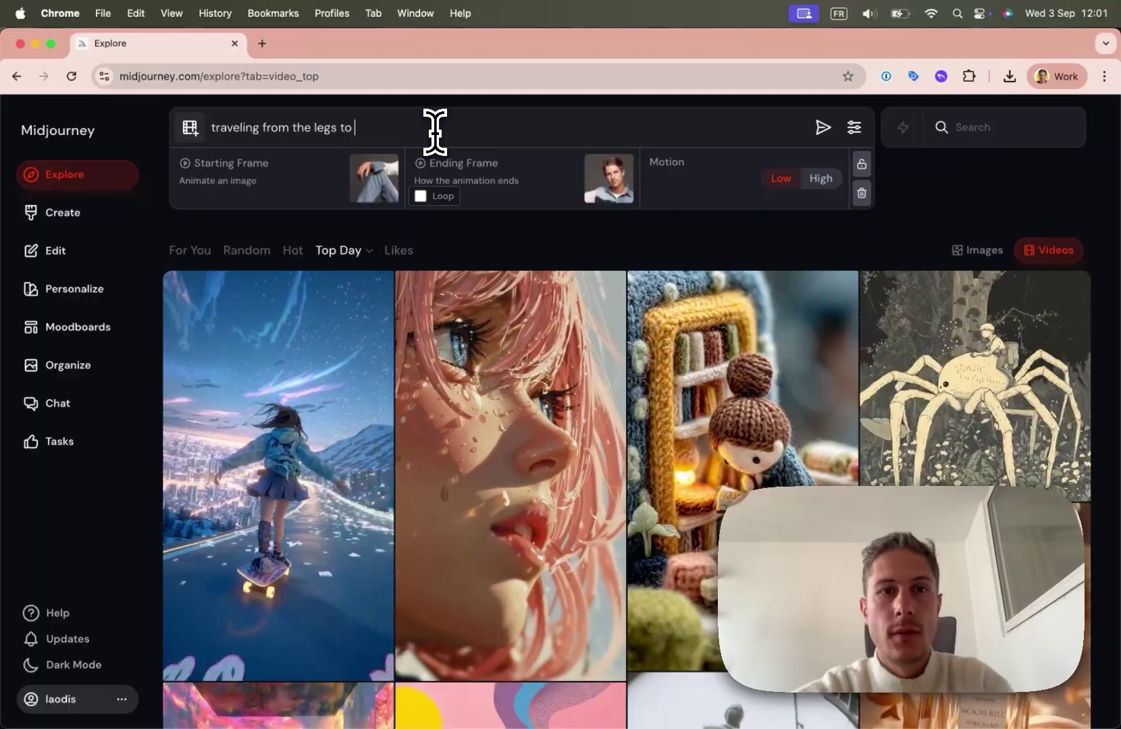
pyautogui.write('the face of a model')
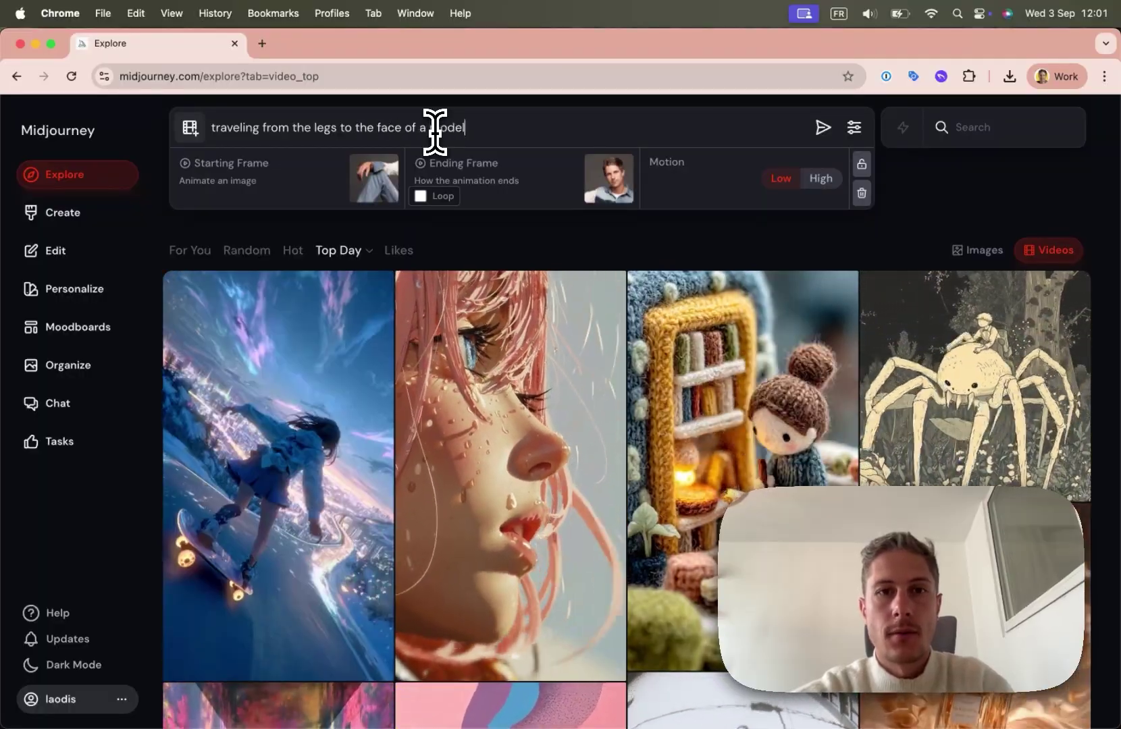
pyautogui.click(821, 128)
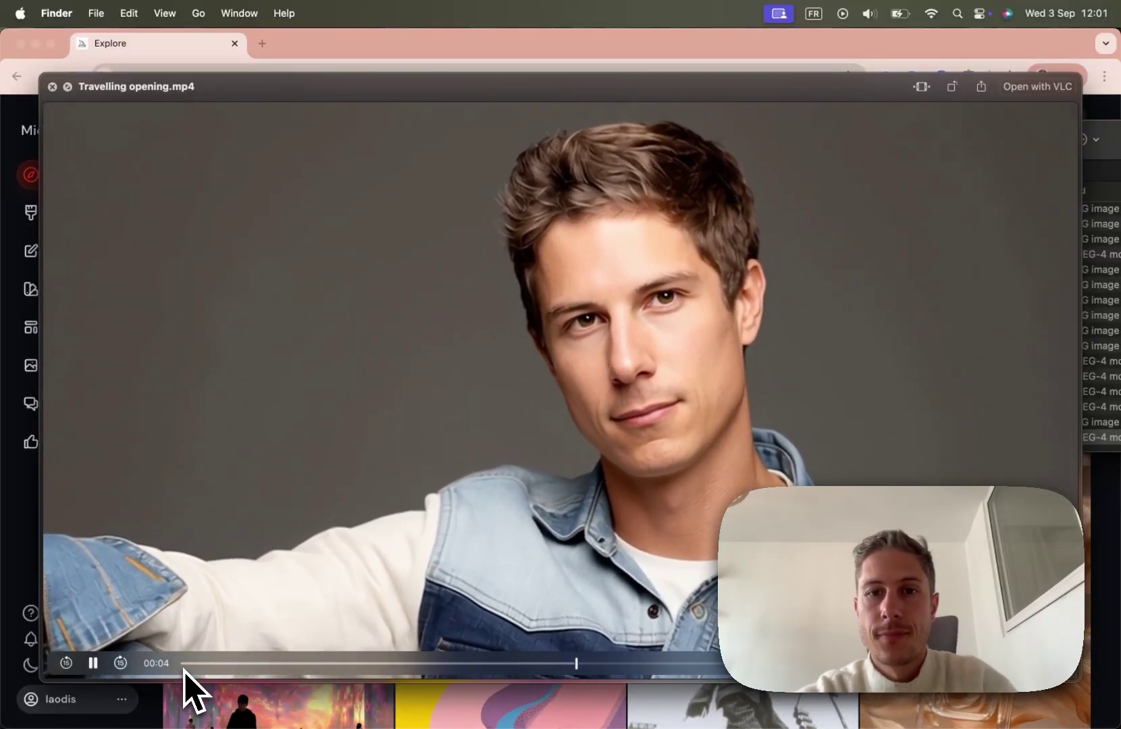
# Step: Close the video preview and load Argil's My videos page in Chrome
pyautogui.press('space')
pyautogui.press('super+Tab')
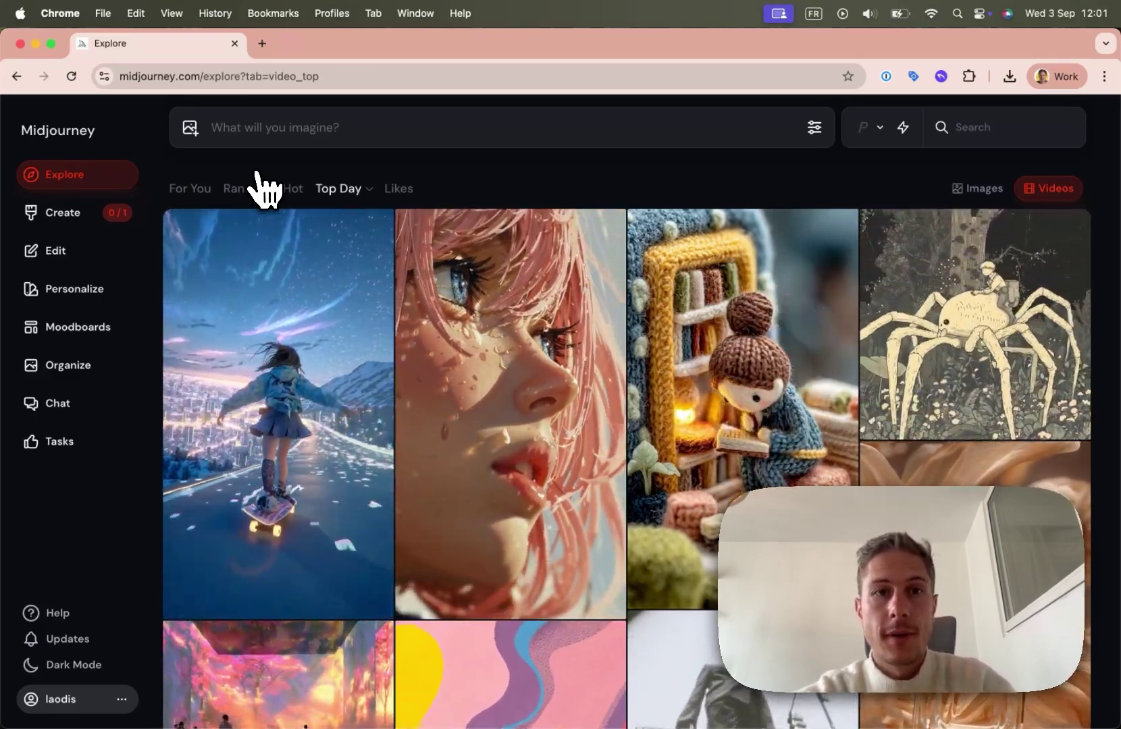
pyautogui.click(287, 76)
pyautogui.write('a')
pyautogui.press('Return')
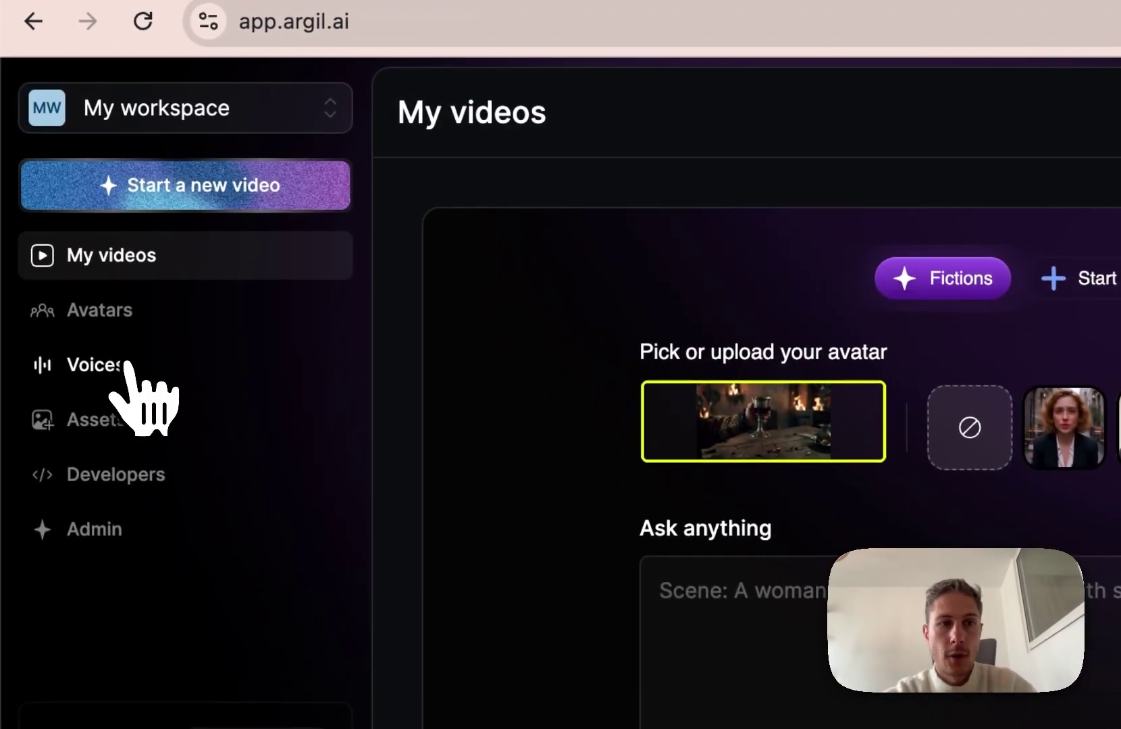
# Step: From the trained voices list, start a new voice clone and name it Laodis
pyautogui.click(127, 364)
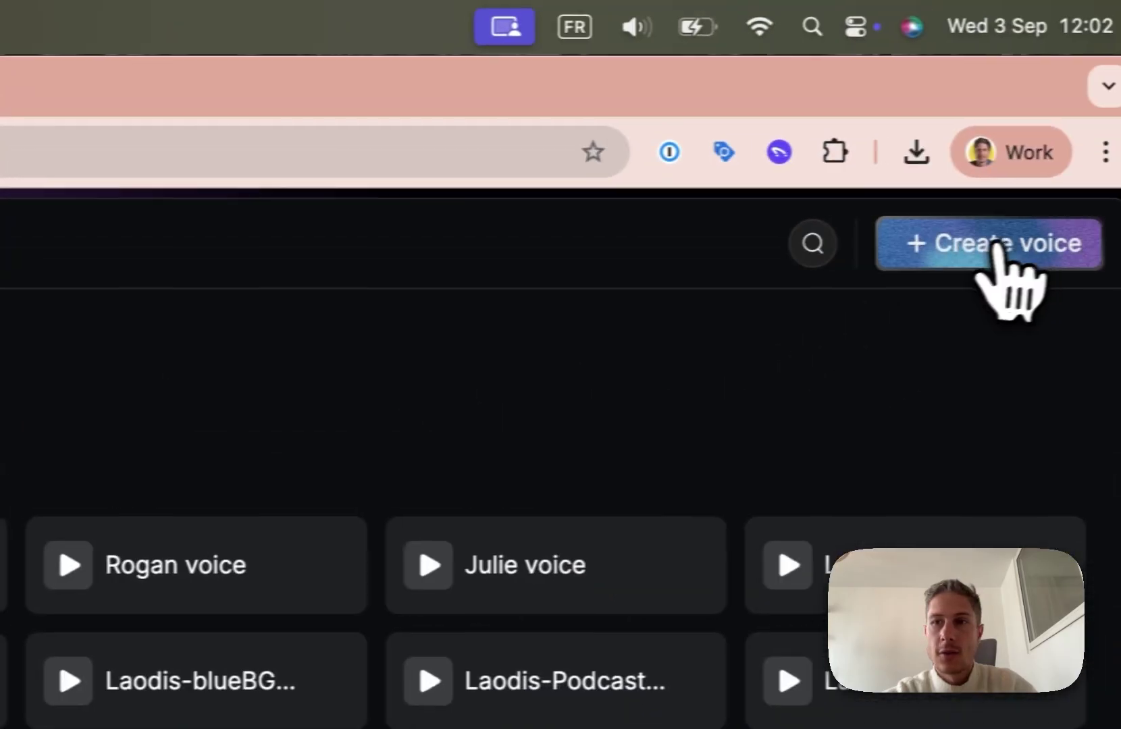
pyautogui.click(999, 245)
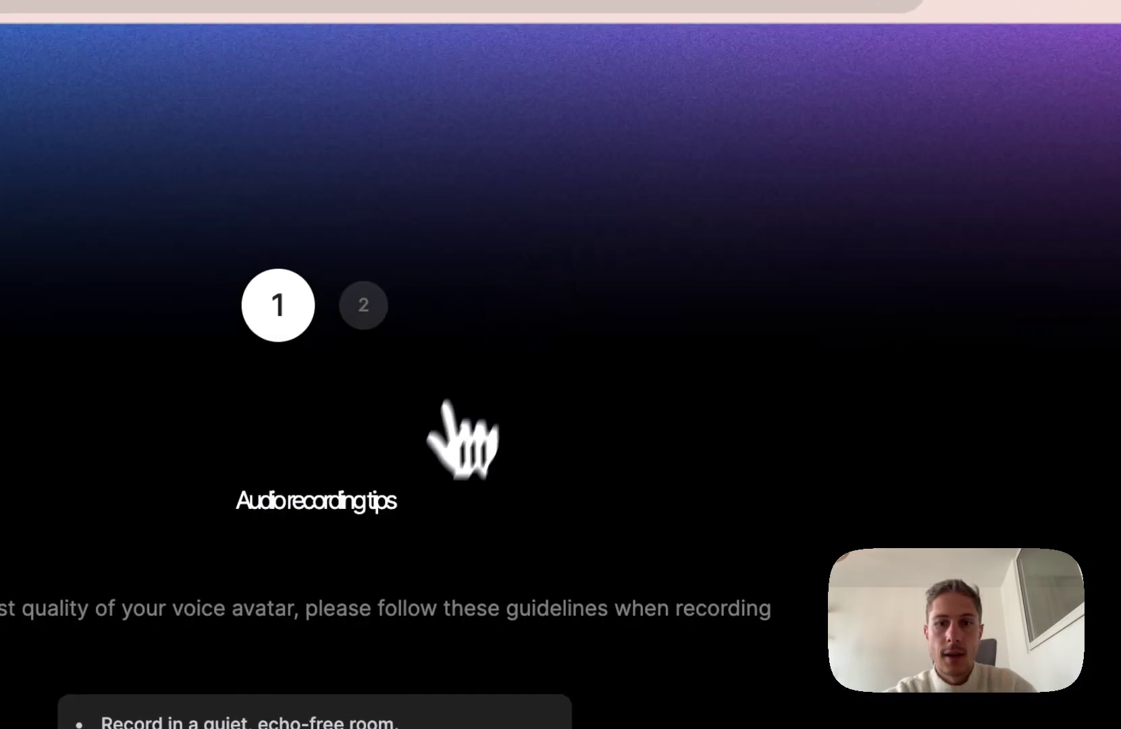
pyautogui.click(533, 625)
pyautogui.write('Laodis')
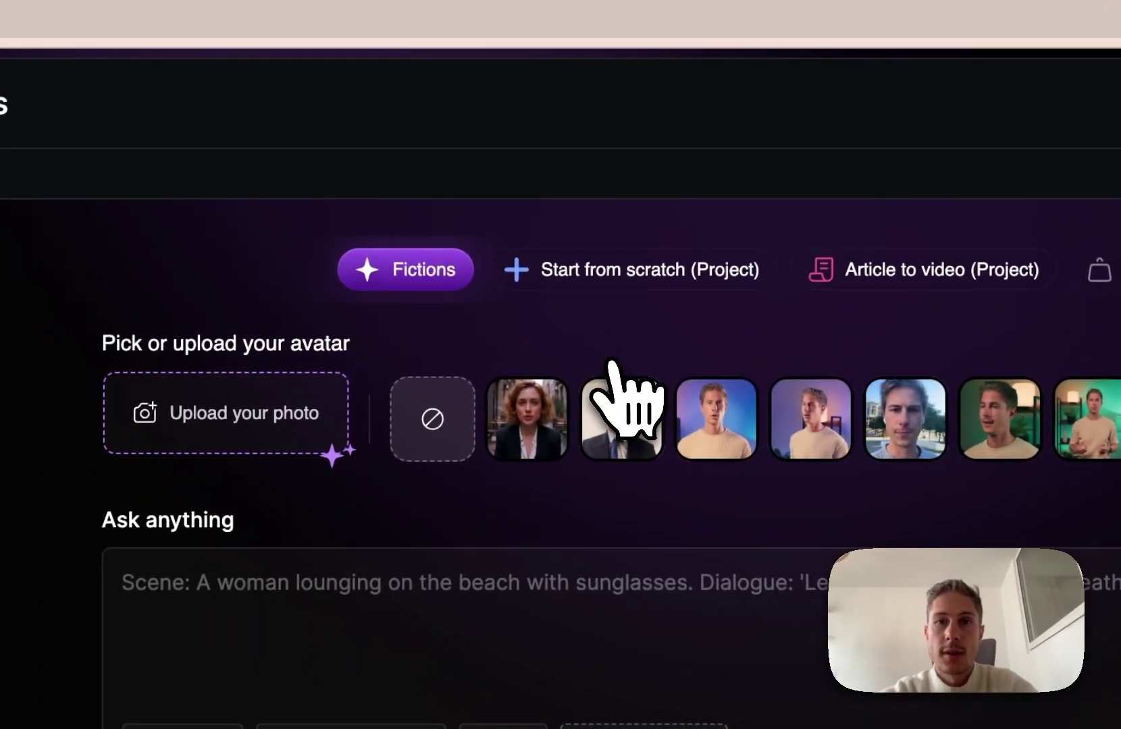
# Step: Set the man-in-beige portrait as a Face only avatar
pyautogui.click(331, 414)
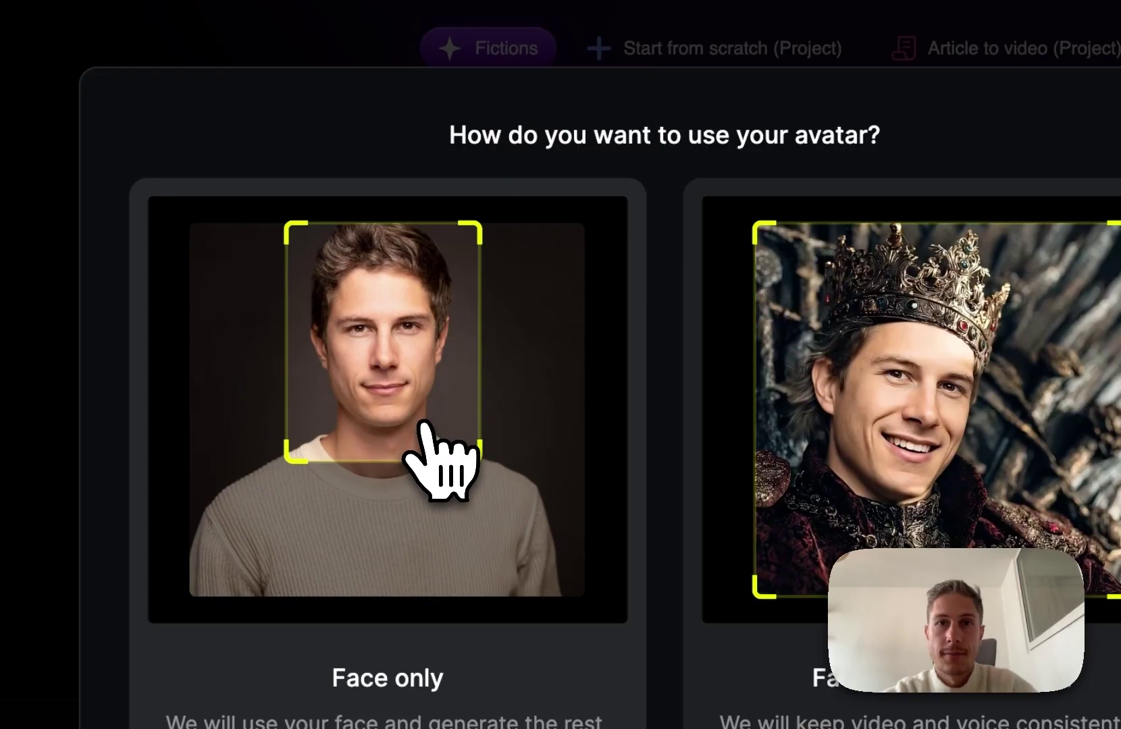
pyautogui.click(424, 425)
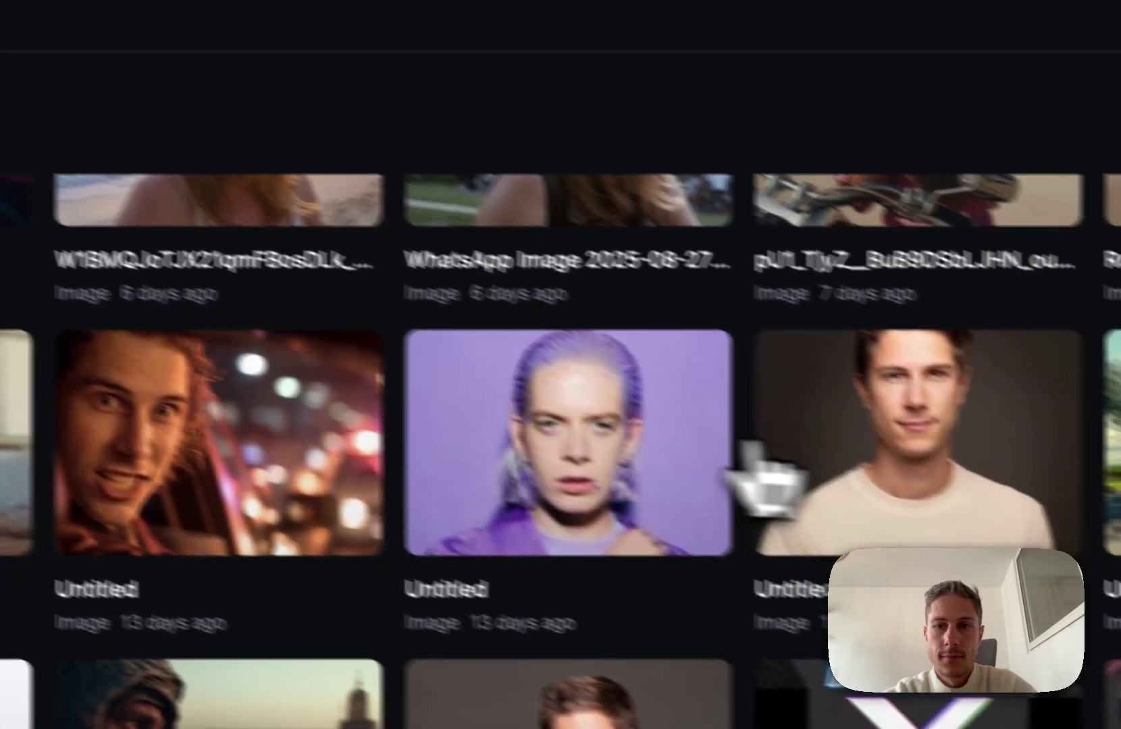
pyautogui.click(760, 459)
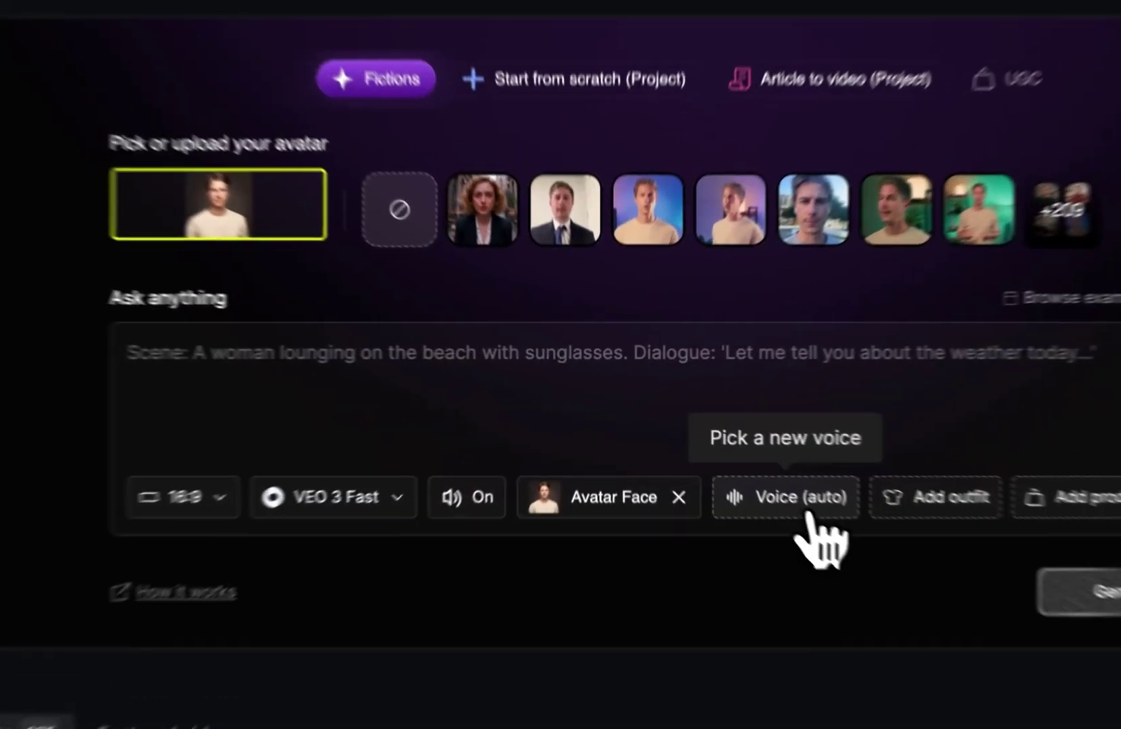
# Step: Choose the trained Laodis-pro voice from My Voices for the video
pyautogui.click(720, 458)
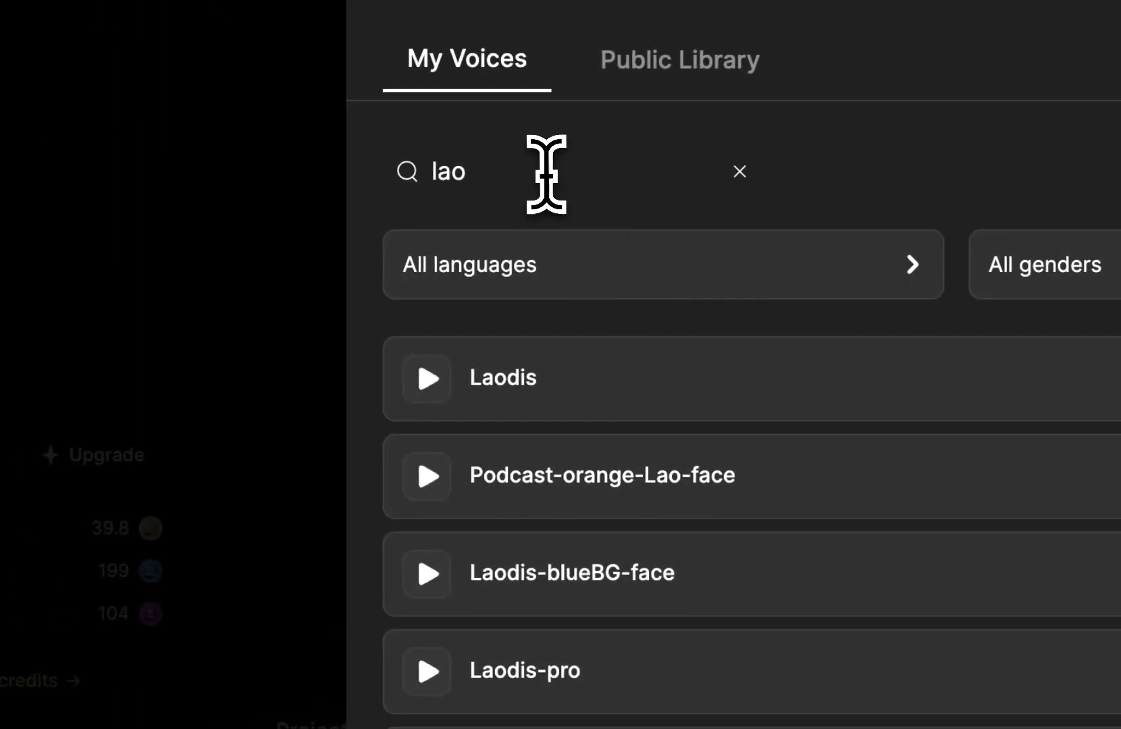
pyautogui.doubleClick(388, 193)
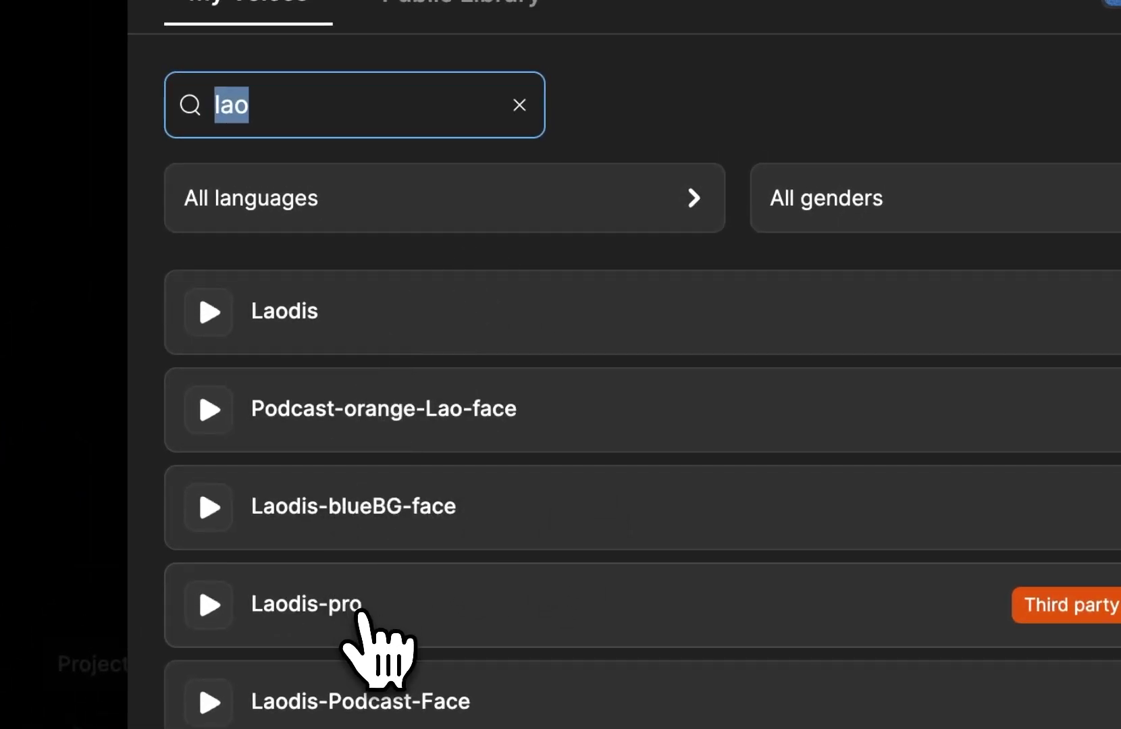
pyautogui.click(361, 616)
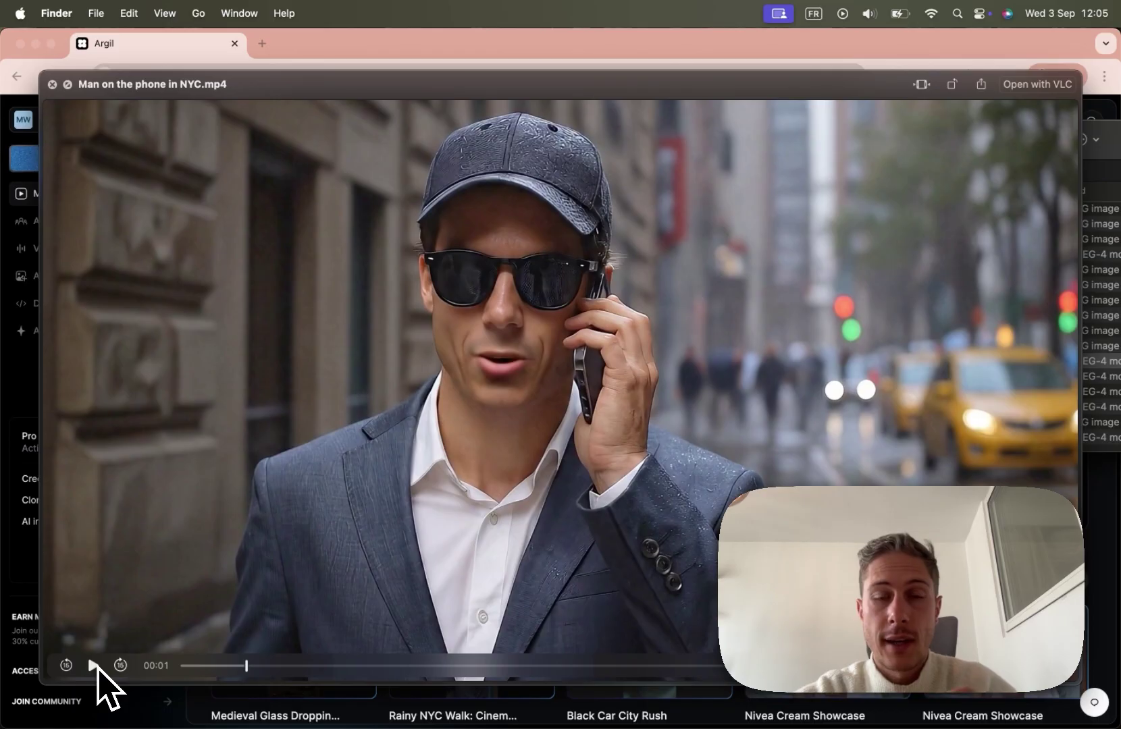
# Step: Preview the Man on the phone in NYC clip, close it, and return to Argil
pyautogui.click(95, 666)
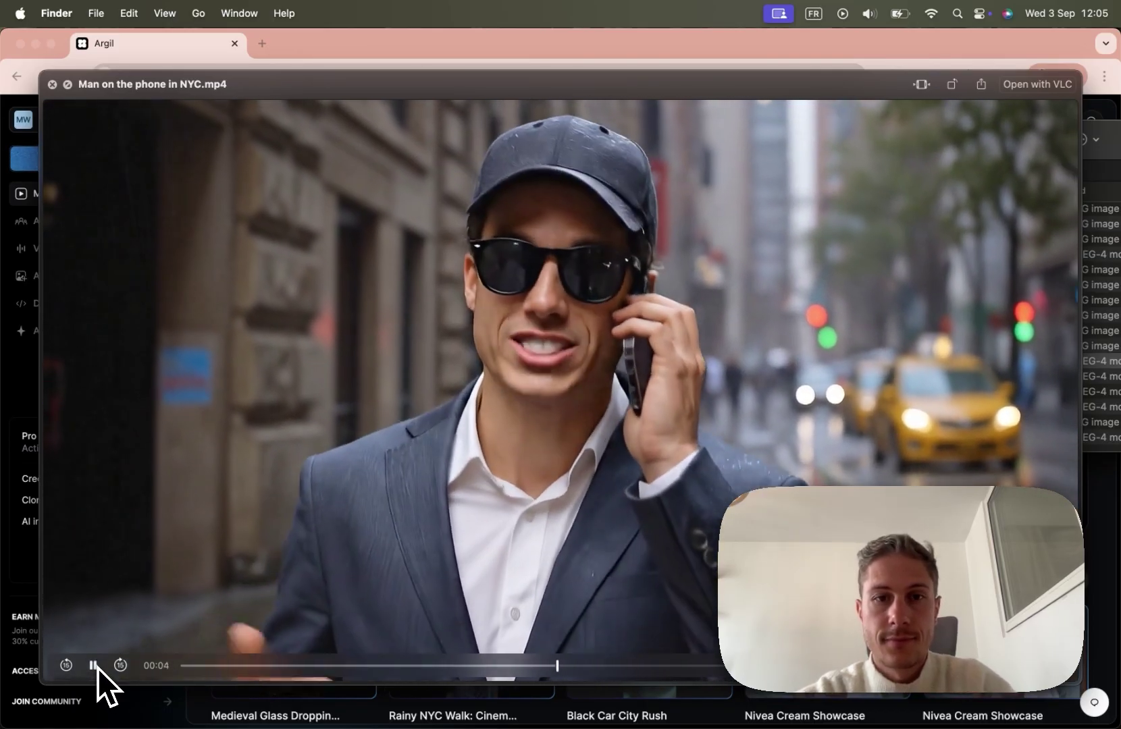
pyautogui.press('space')
pyautogui.click(418, 442)
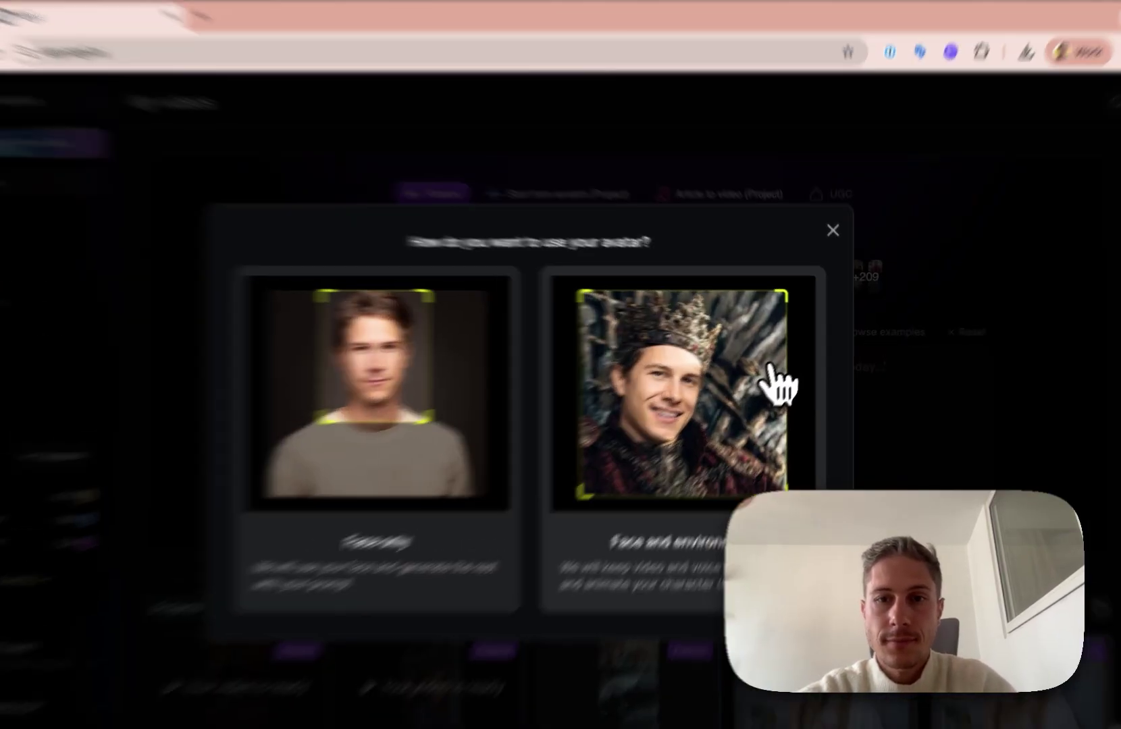
# Step: Use the king image as Face and environment, review its prompt, and generate the video
pyautogui.click(777, 385)
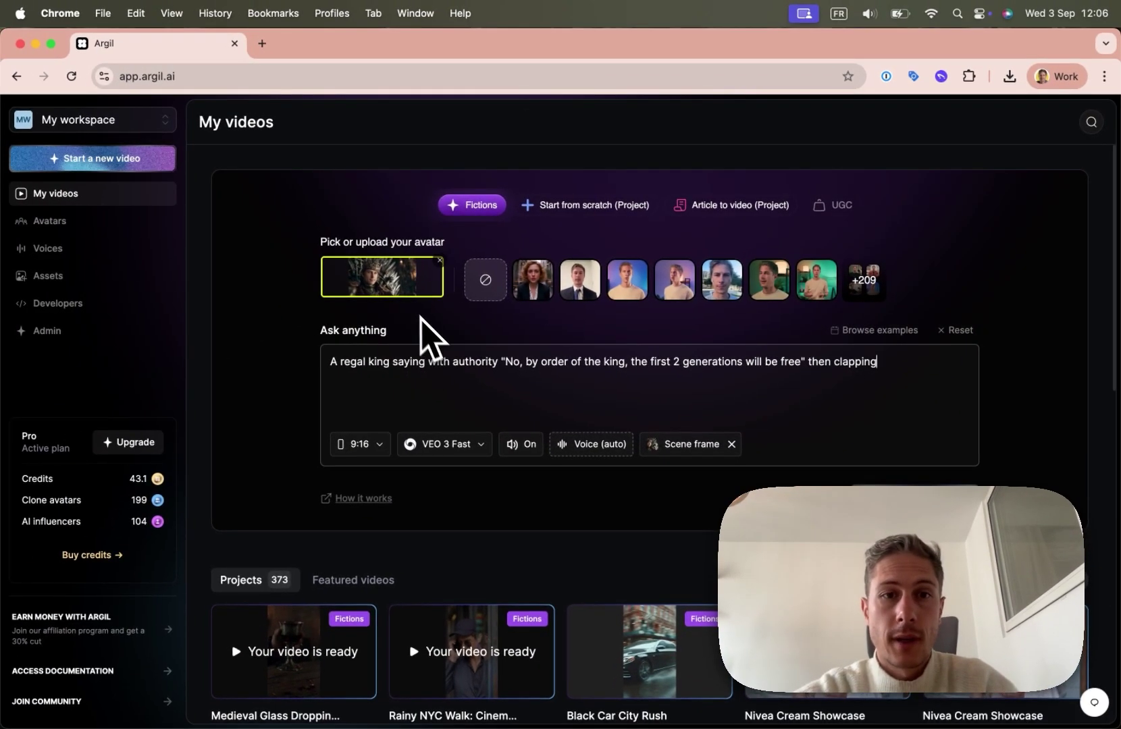
pyautogui.moveTo(390, 363); pyautogui.dragTo(342, 363)
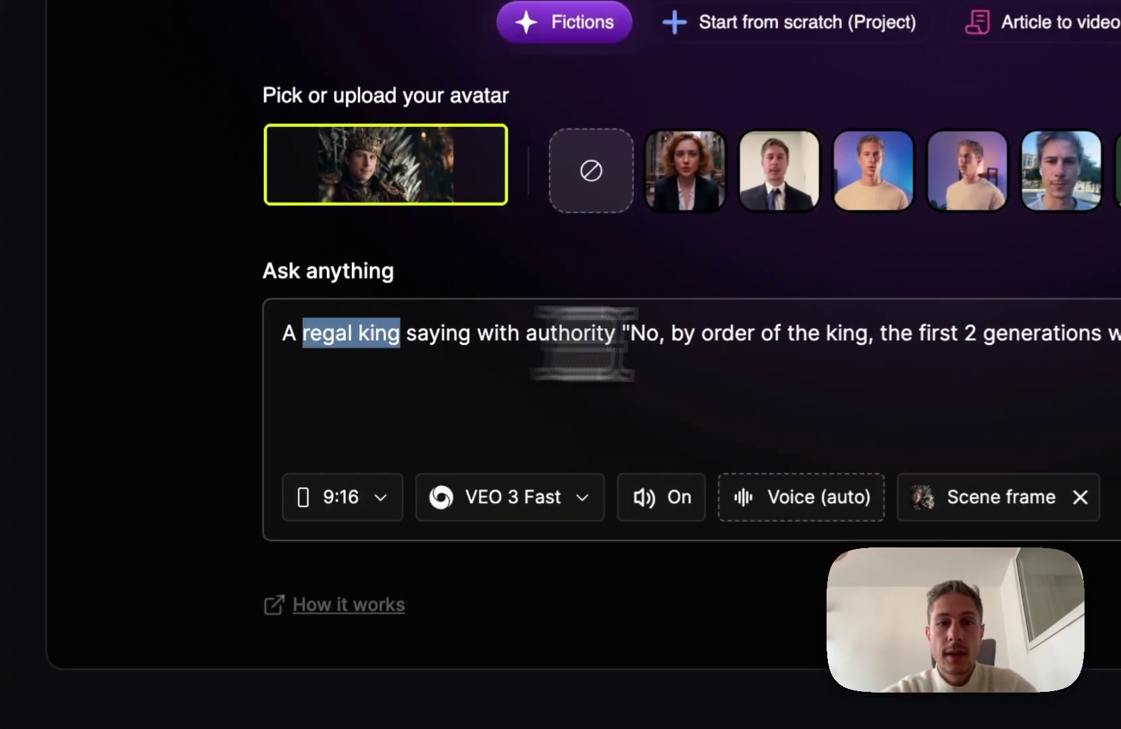
pyautogui.moveTo(584, 345); pyautogui.dragTo(721, 363)
pyautogui.click(734, 380)
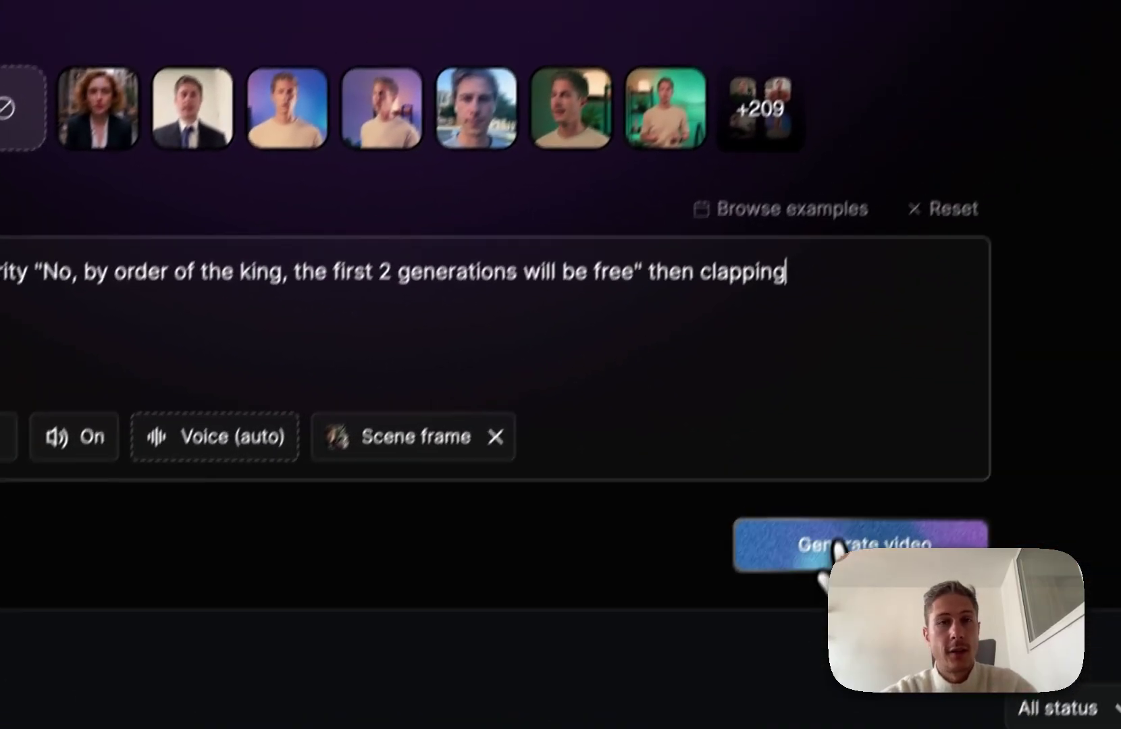
pyautogui.click(826, 555)
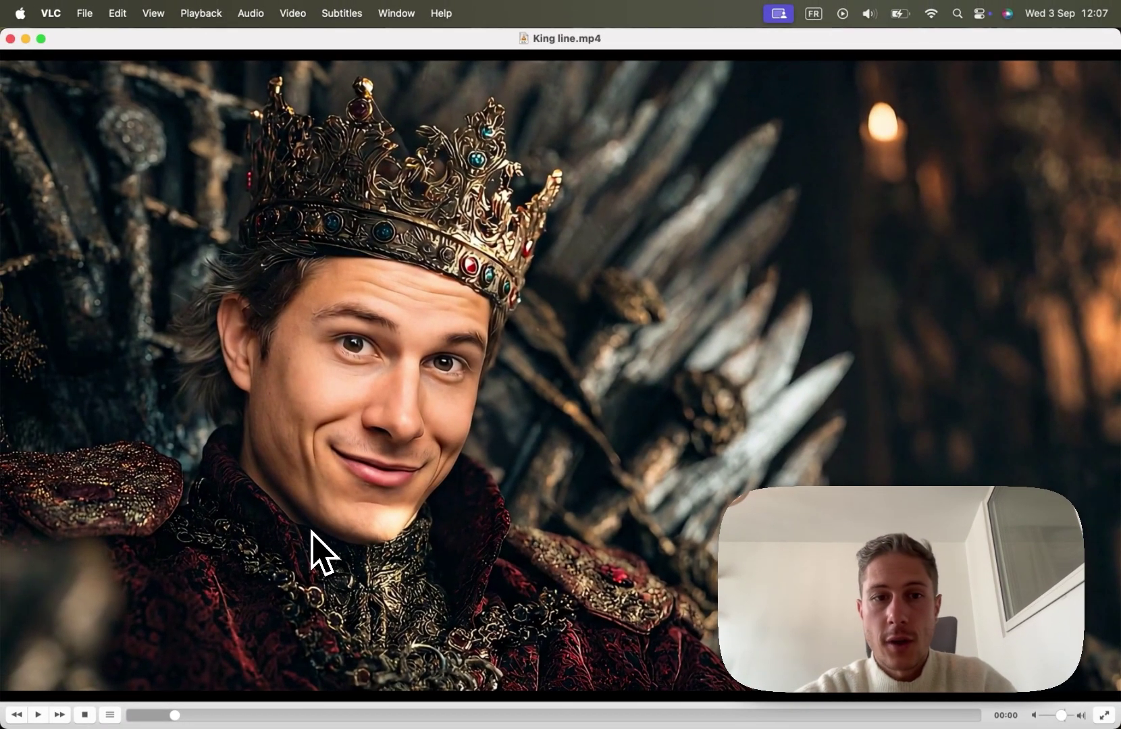
# Step: Play and pause King line.mp4 in VLC, then quit VLC
pyautogui.press('space')
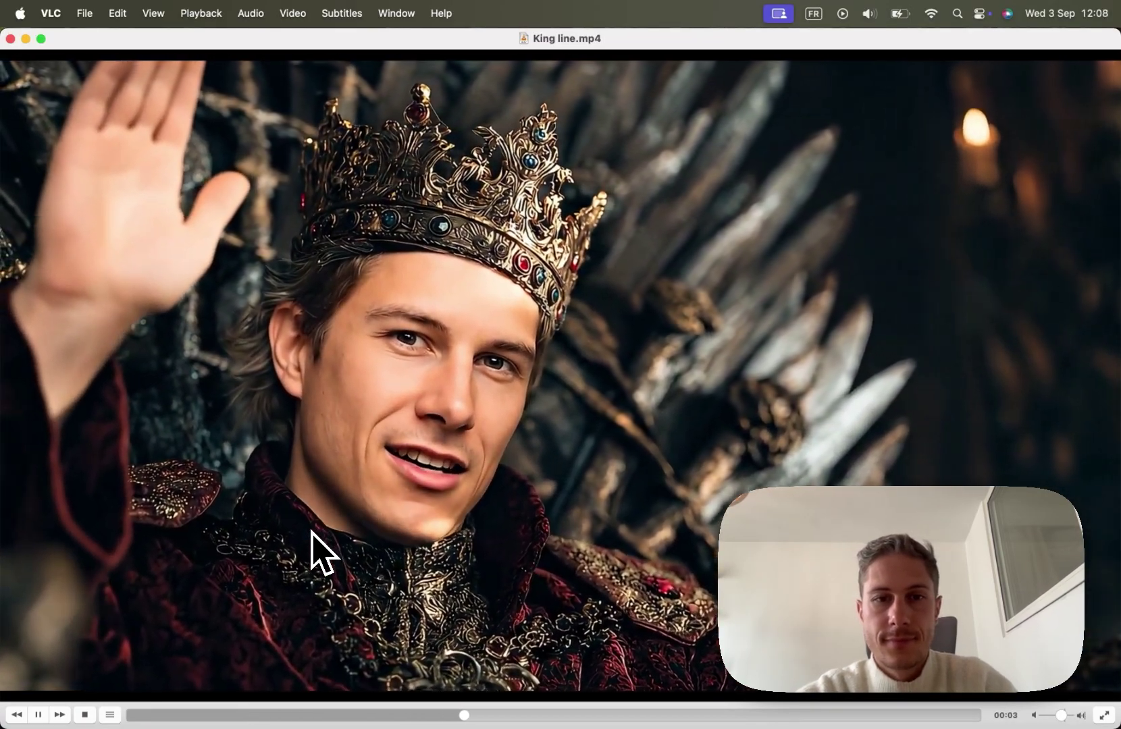
pyautogui.press('space')
pyautogui.press('super+q')
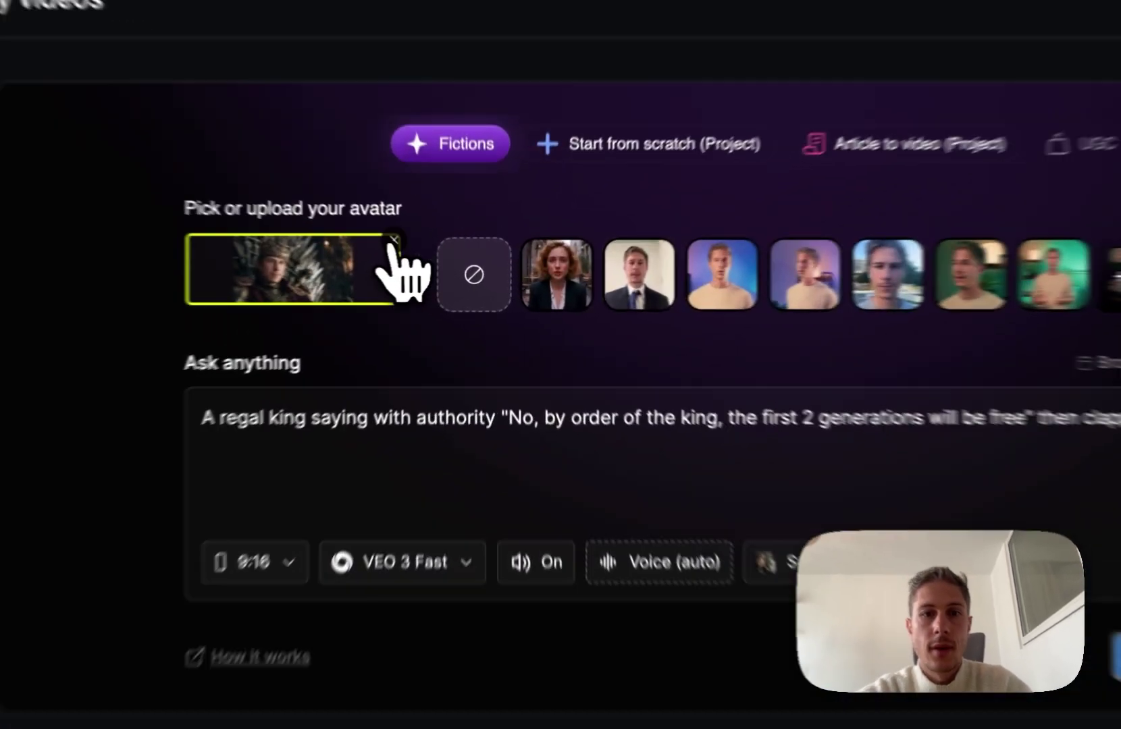
# Step: Open the king avatar's usage options, then close them to drop the avatar reference
pyautogui.click(399, 285)
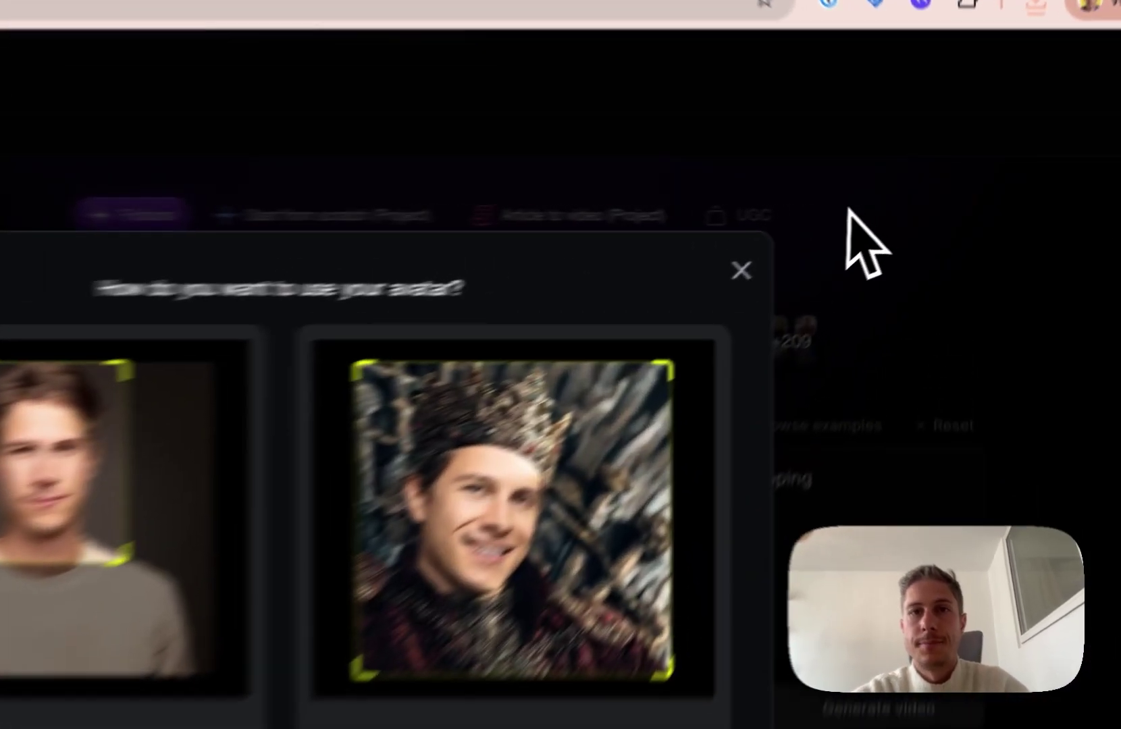
pyautogui.click(906, 223)
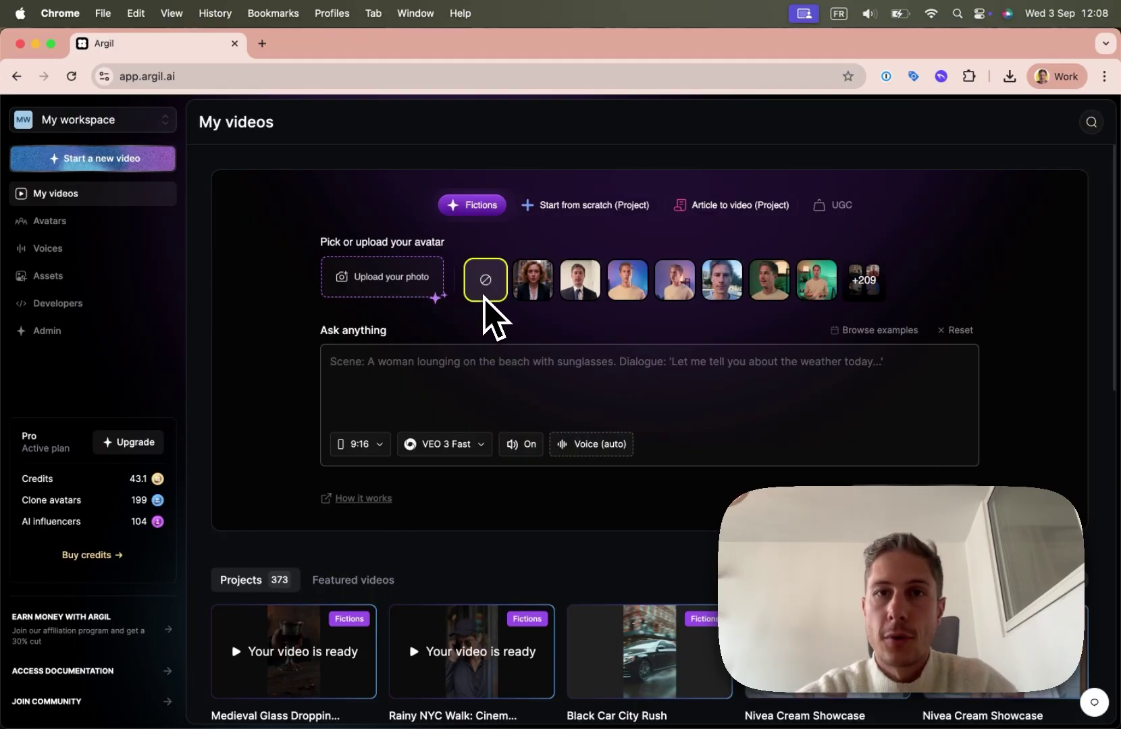
# Step: Enter the prompt 'A car driving through new york city, rainy, pan from right to left'
pyautogui.click(467, 371)
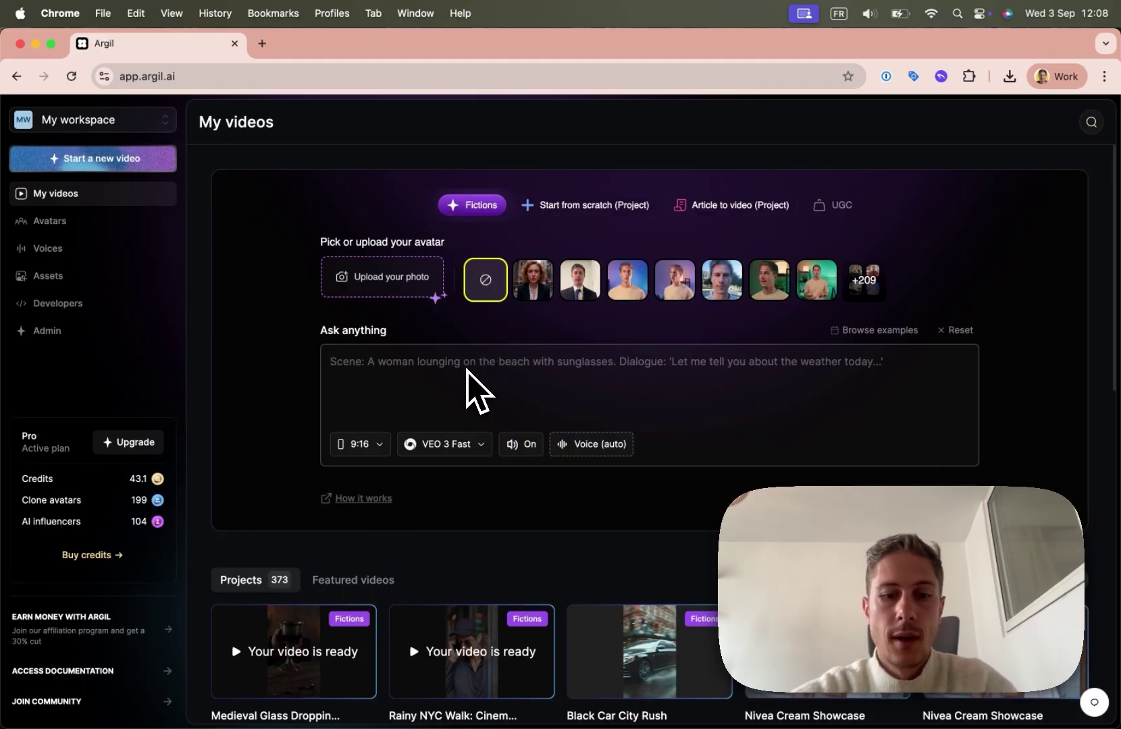
pyautogui.write('A car driving')
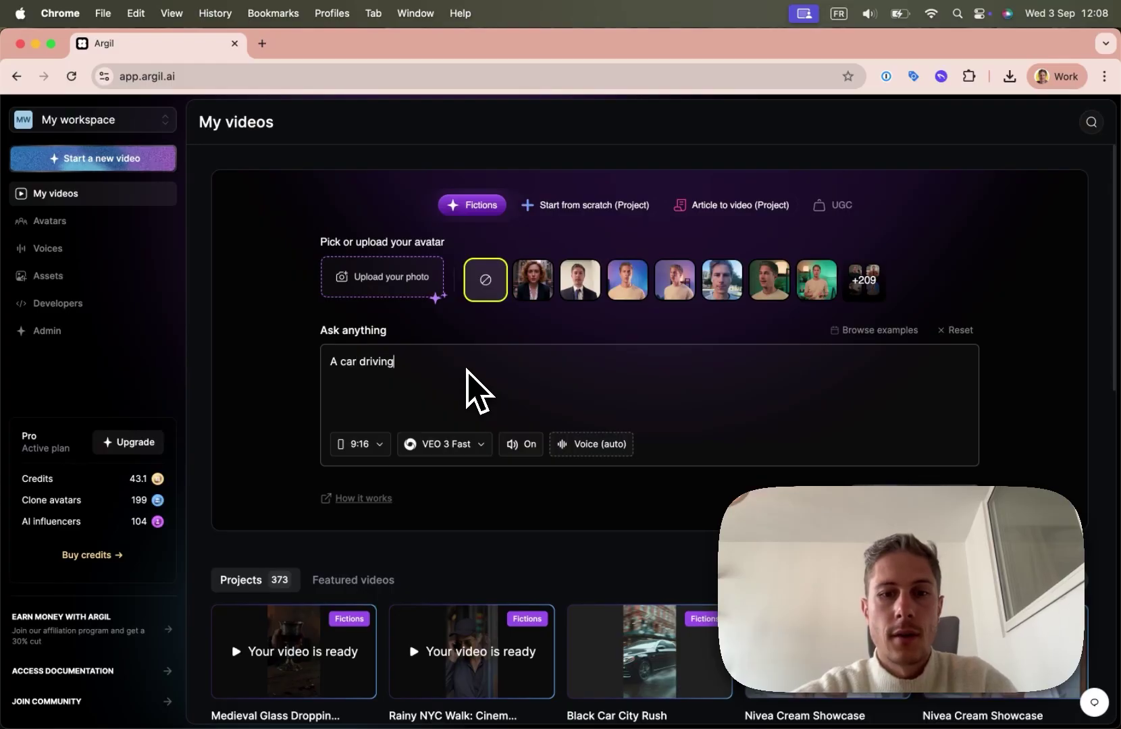
pyautogui.write(' through new ')
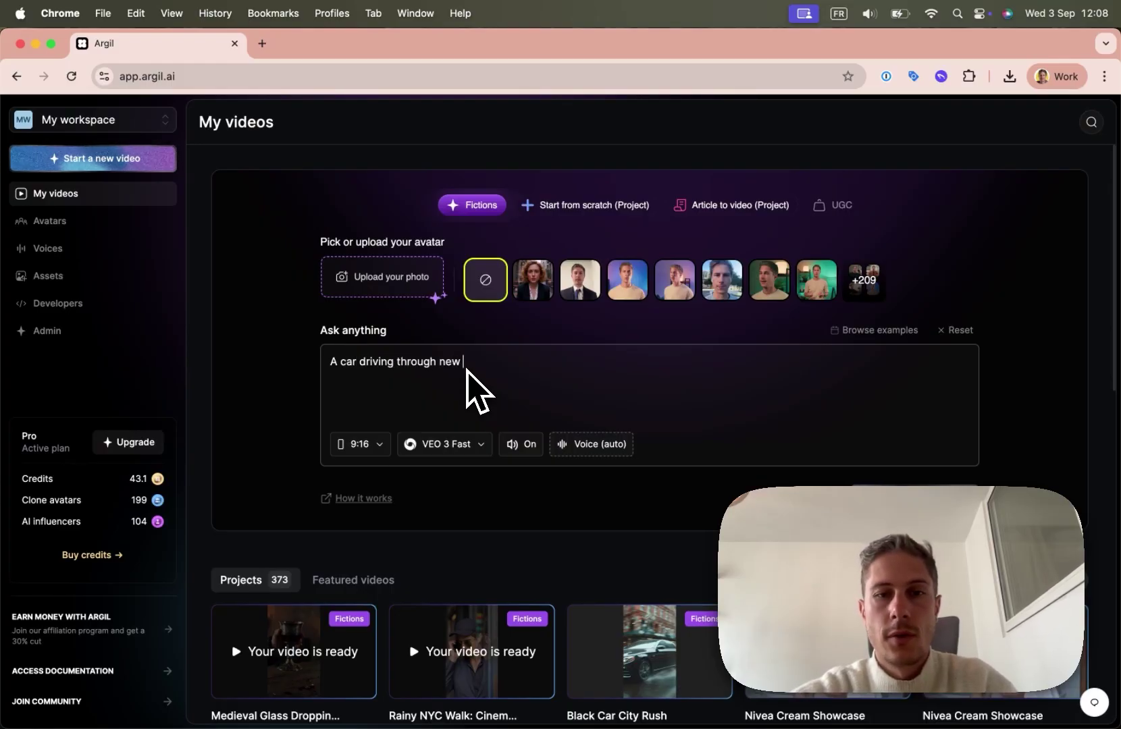
pyautogui.write('york city, rain')
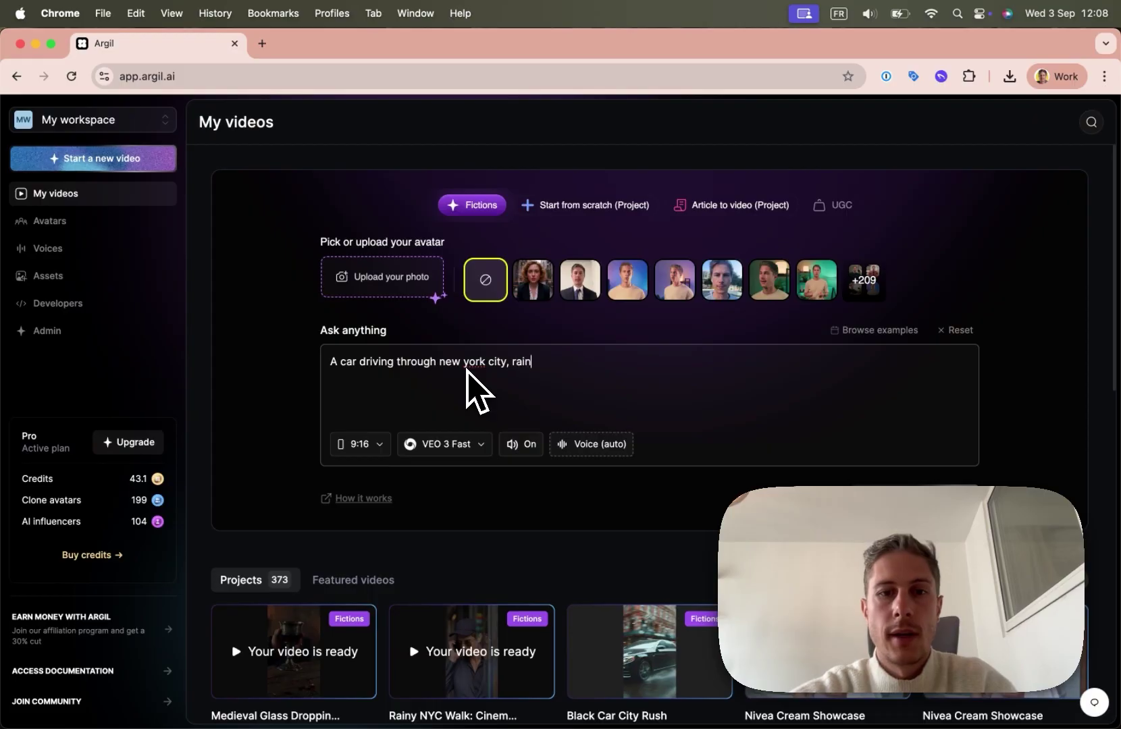
pyautogui.write('y, ')
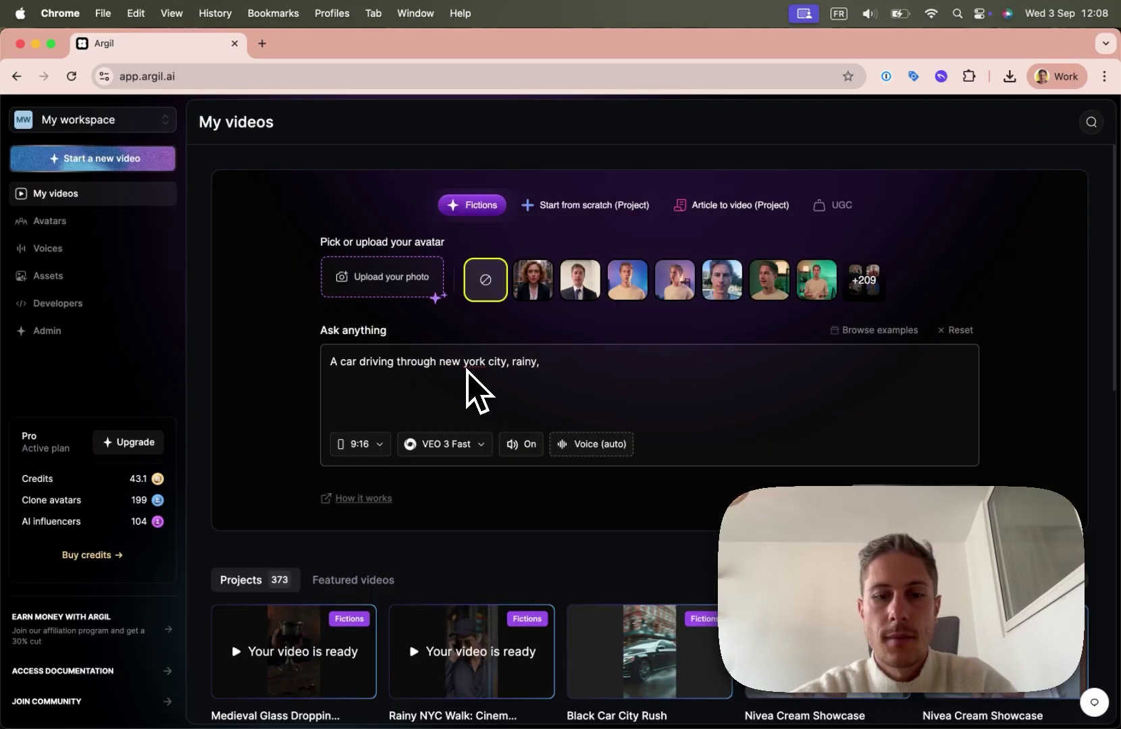
pyautogui.write('pan from ')
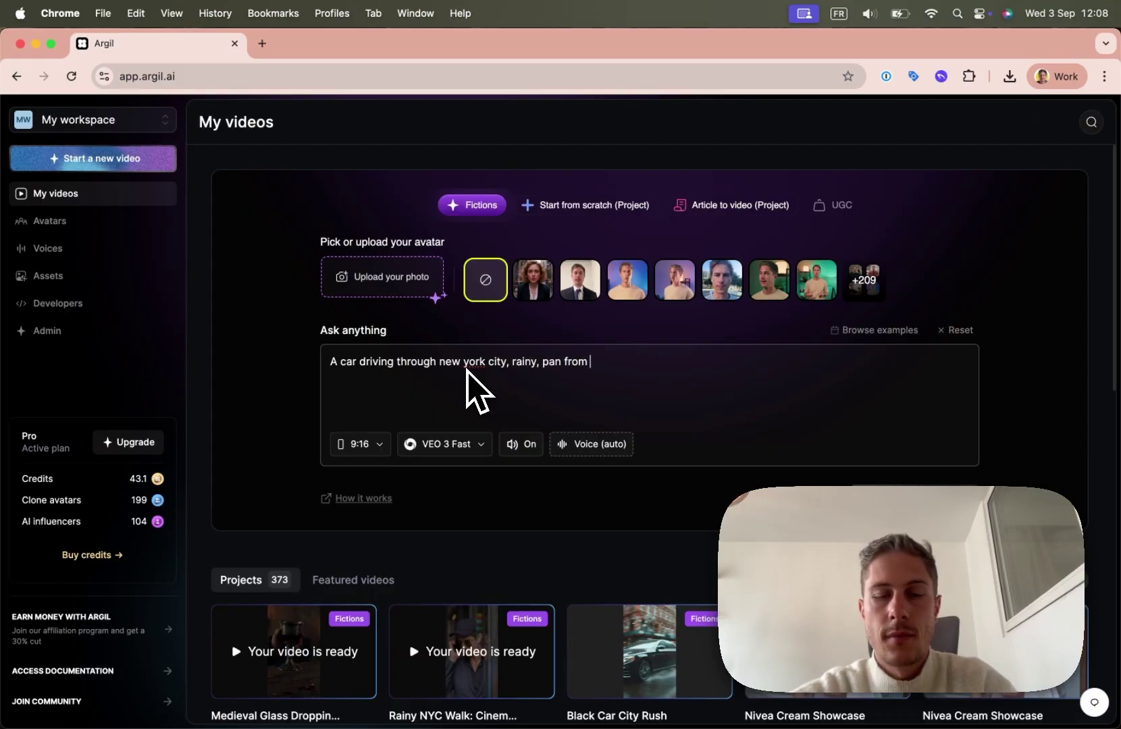
pyautogui.write('right to left')
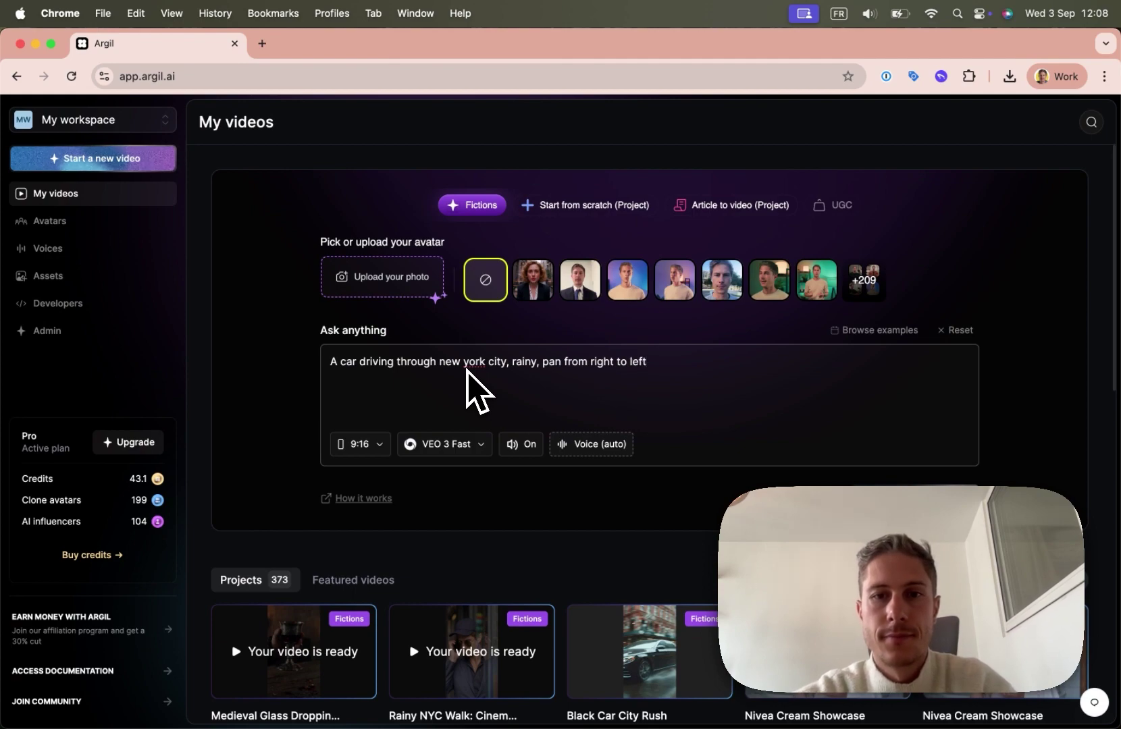